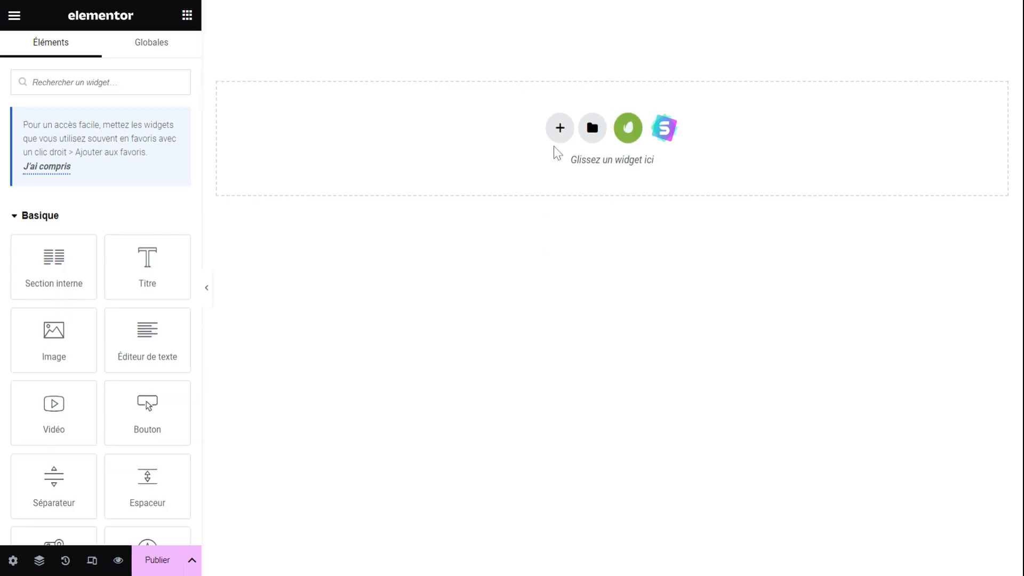
Step: Add a two-column section and place an inner section in its first column, reduced to a single column
{"action": "left_click", "coordinate": [558, 130]}
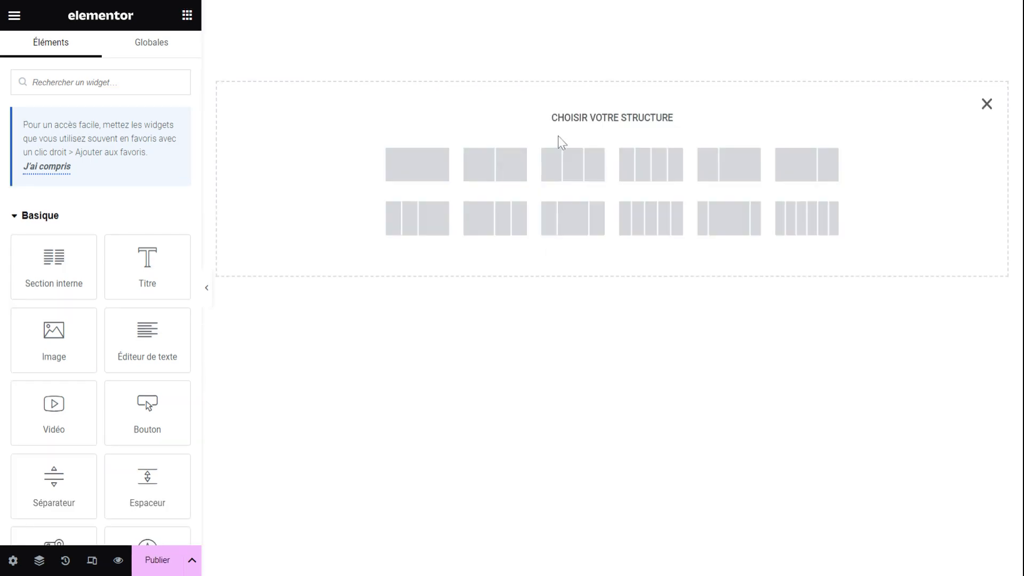
{"action": "left_click", "coordinate": [511, 173]}
{"action": "left_click", "coordinate": [187, 16]}
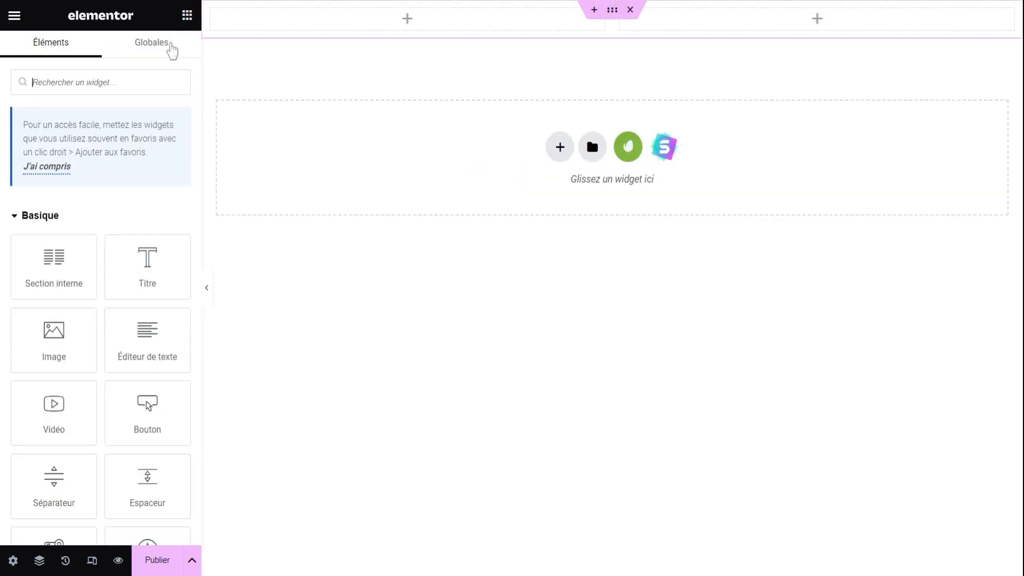
{"action": "left_click_drag", "start_coordinate": [48, 258], "coordinate": [379, 27]}
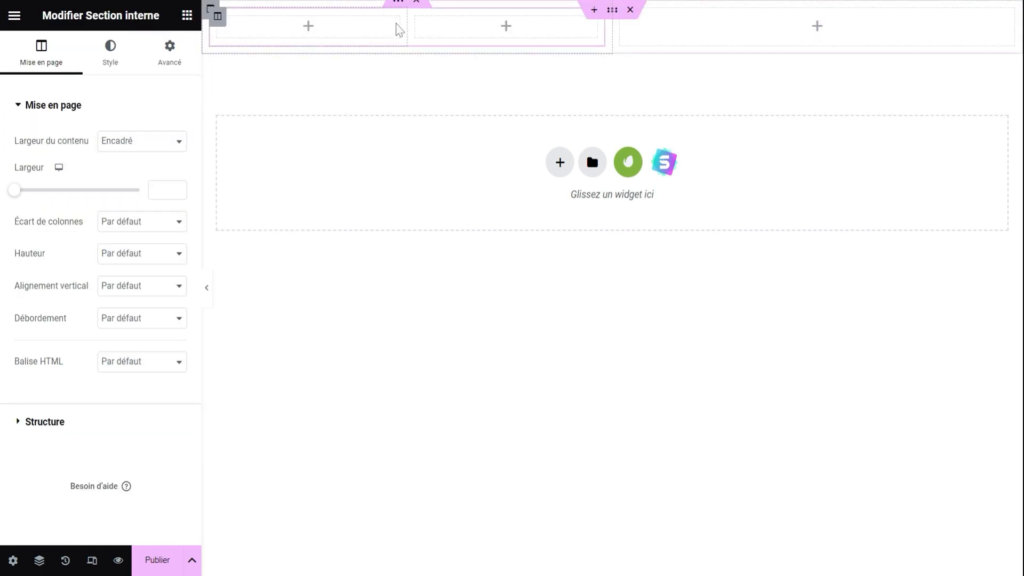
{"action": "right_click", "coordinate": [395, 24]}
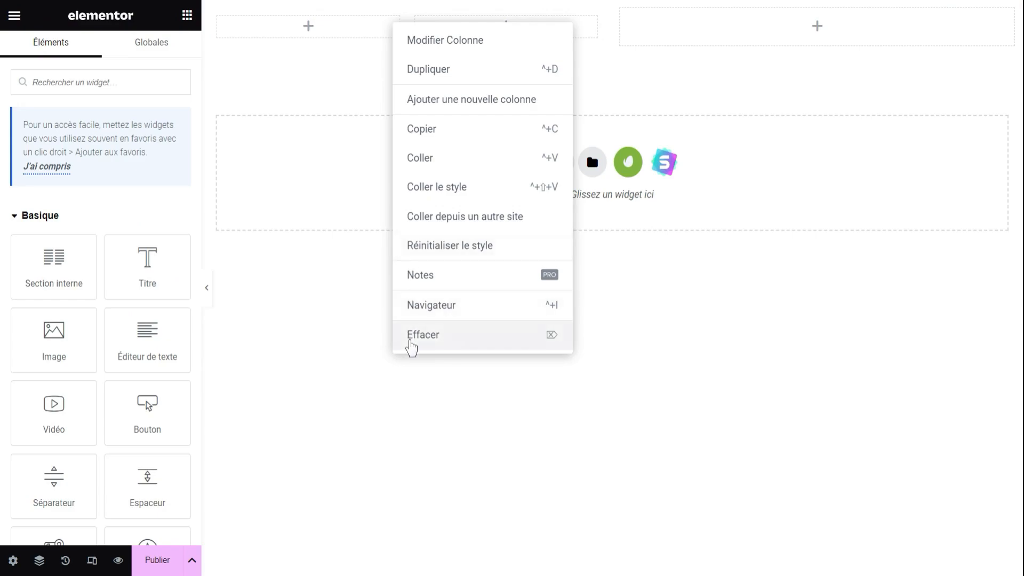
{"action": "left_click", "coordinate": [411, 341]}
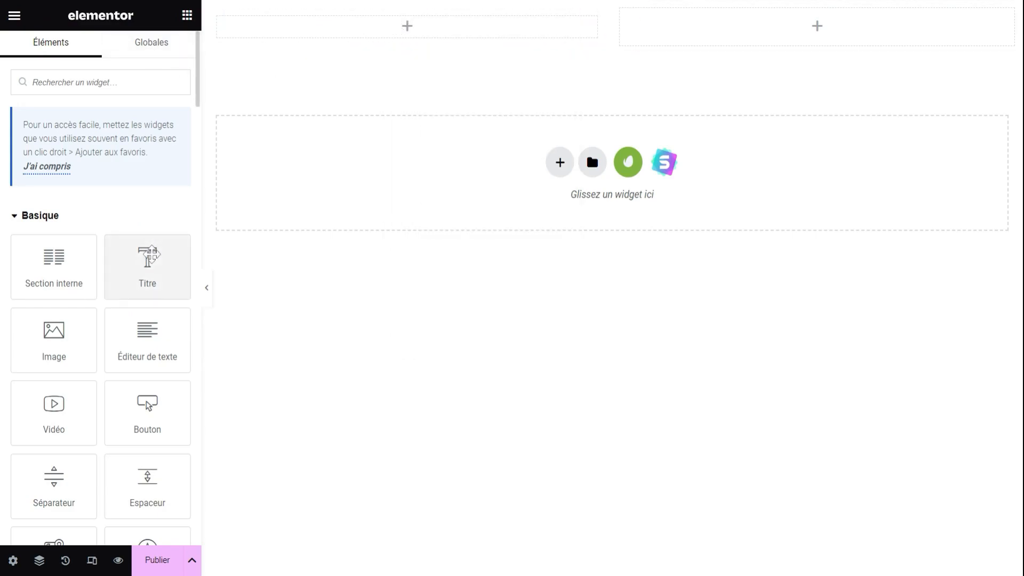
Step: Fill the inner section with a Titre widget followed by two Éditeur de texte widgets beneath it
{"action": "left_click_drag", "start_coordinate": [151, 255], "coordinate": [407, 29]}
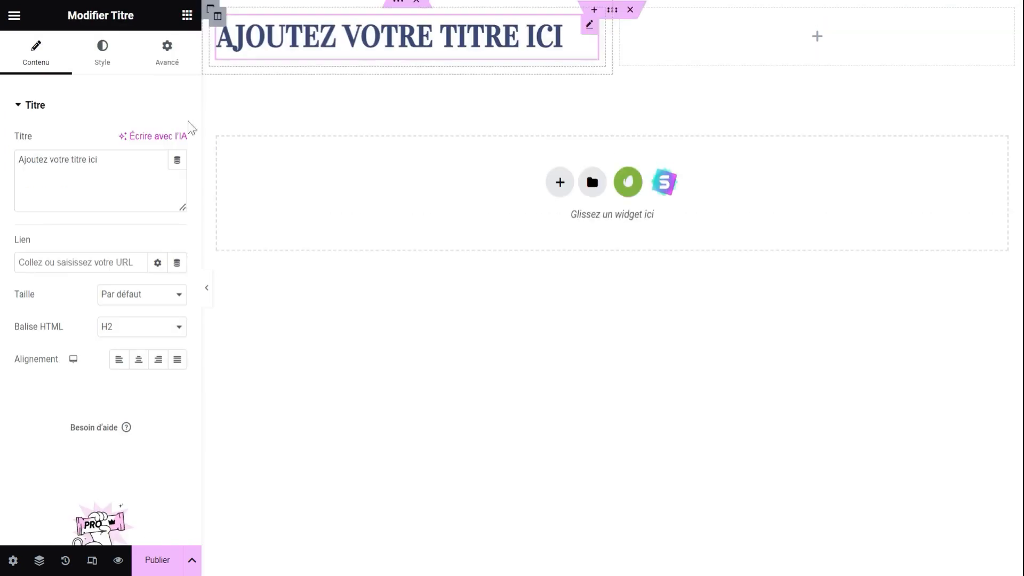
{"action": "left_click", "coordinate": [187, 15]}
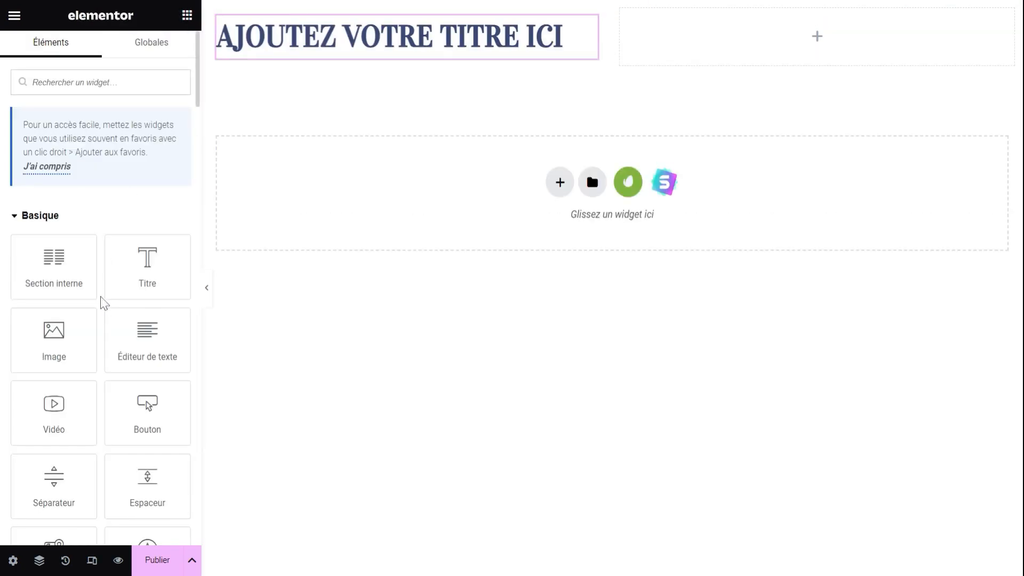
{"action": "left_click_drag", "start_coordinate": [138, 334], "coordinate": [381, 45]}
{"action": "left_click", "coordinate": [186, 16]}
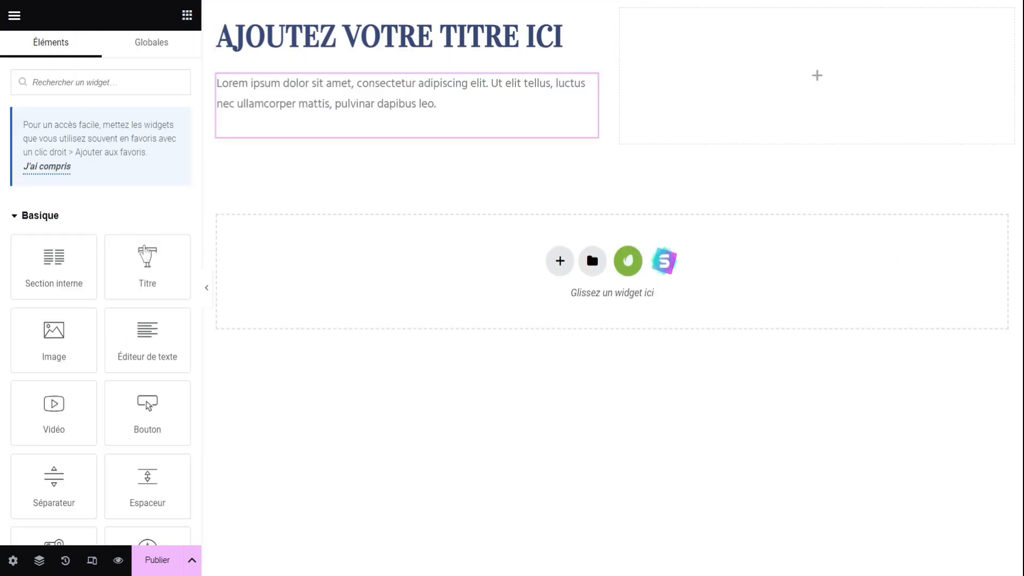
{"action": "left_click_drag", "start_coordinate": [145, 330], "coordinate": [399, 133]}
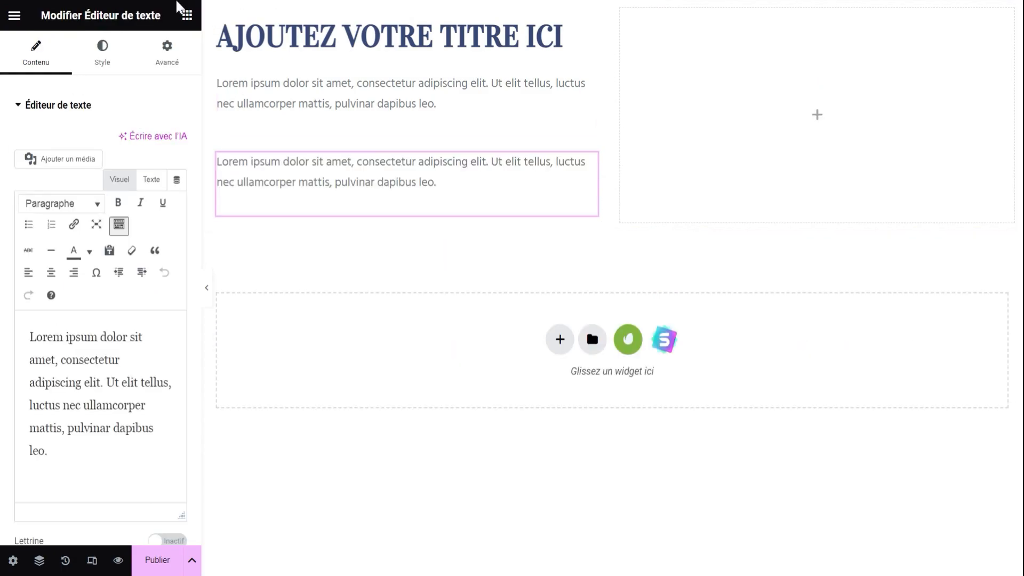
Step: Add an Image widget to the section's second column, with an Éditeur de texte widget below it
{"action": "left_click", "coordinate": [187, 15]}
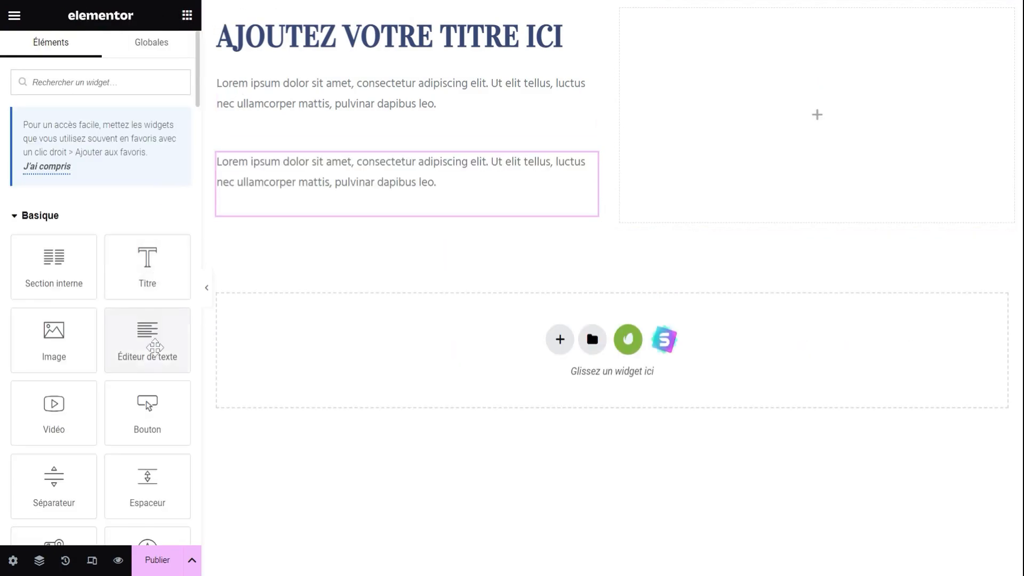
{"action": "left_click_drag", "start_coordinate": [65, 329], "coordinate": [713, 85]}
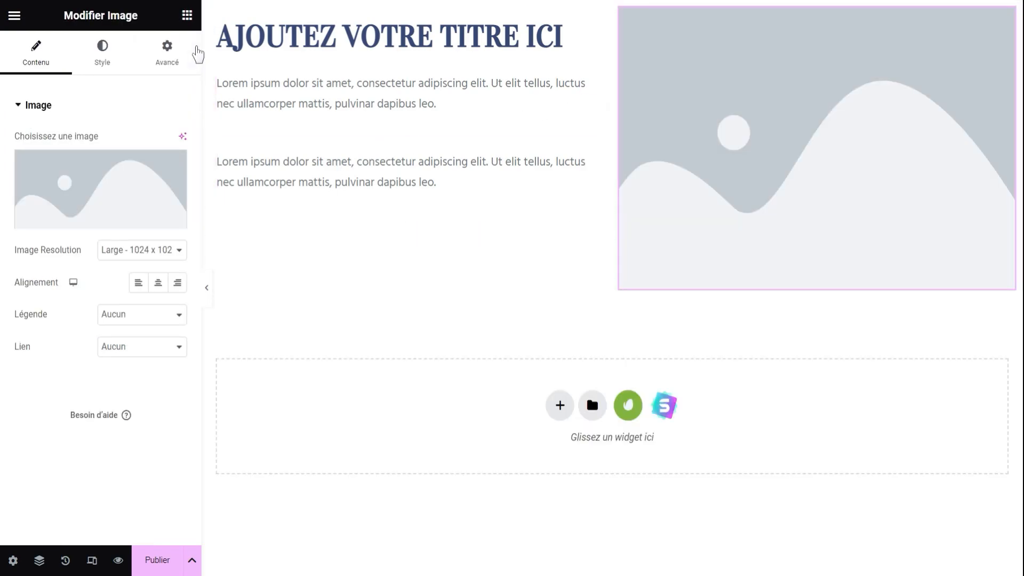
{"action": "left_click", "coordinate": [187, 16]}
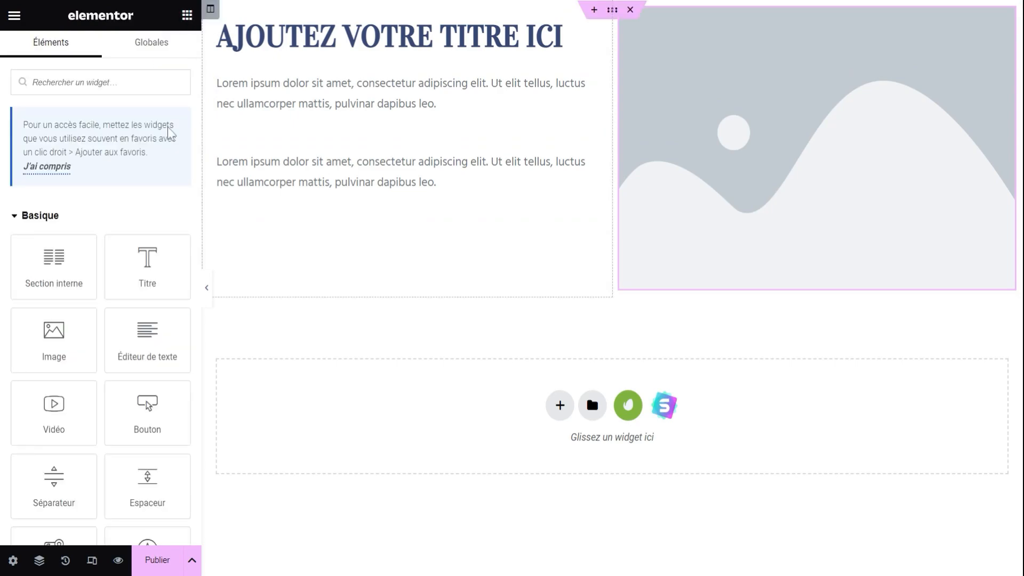
{"action": "left_click_drag", "start_coordinate": [140, 339], "coordinate": [710, 288]}
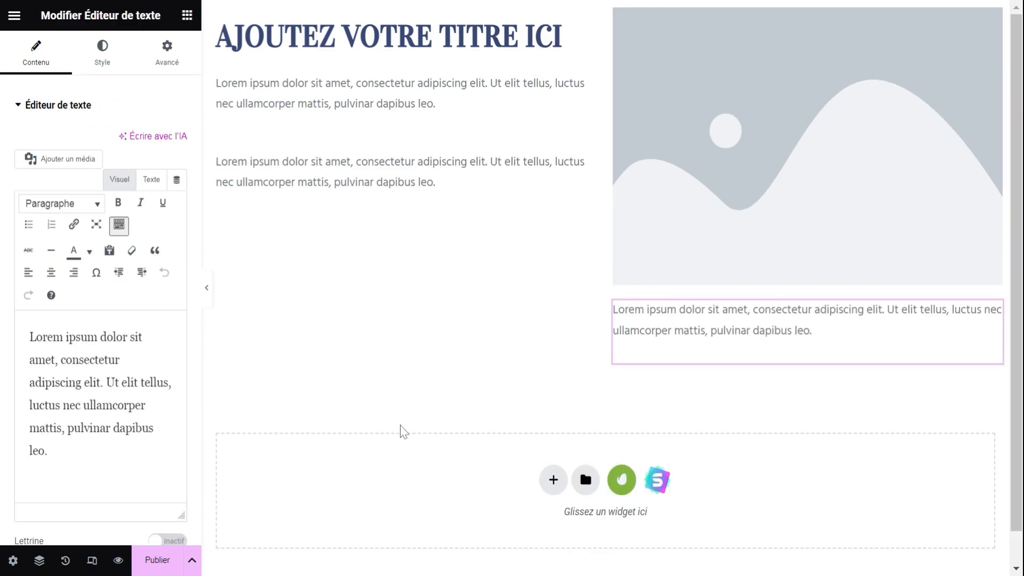
Step: Unlink the outer section's padding values and set its top and bottom padding to 80 px
{"action": "left_click", "coordinate": [605, 9]}
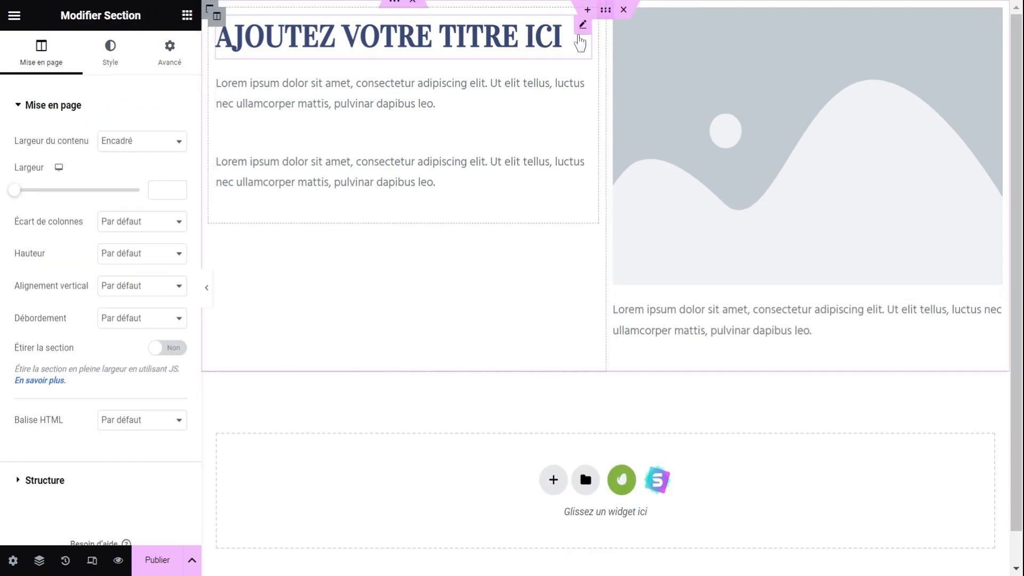
{"action": "left_click", "coordinate": [174, 57]}
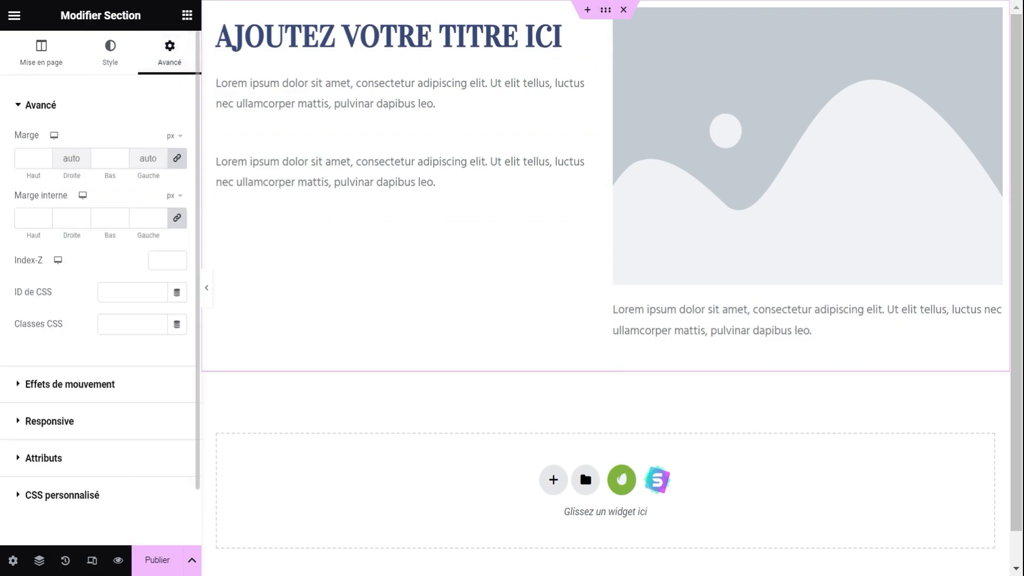
{"action": "left_click", "coordinate": [177, 217]}
{"action": "left_click", "coordinate": [118, 222]}
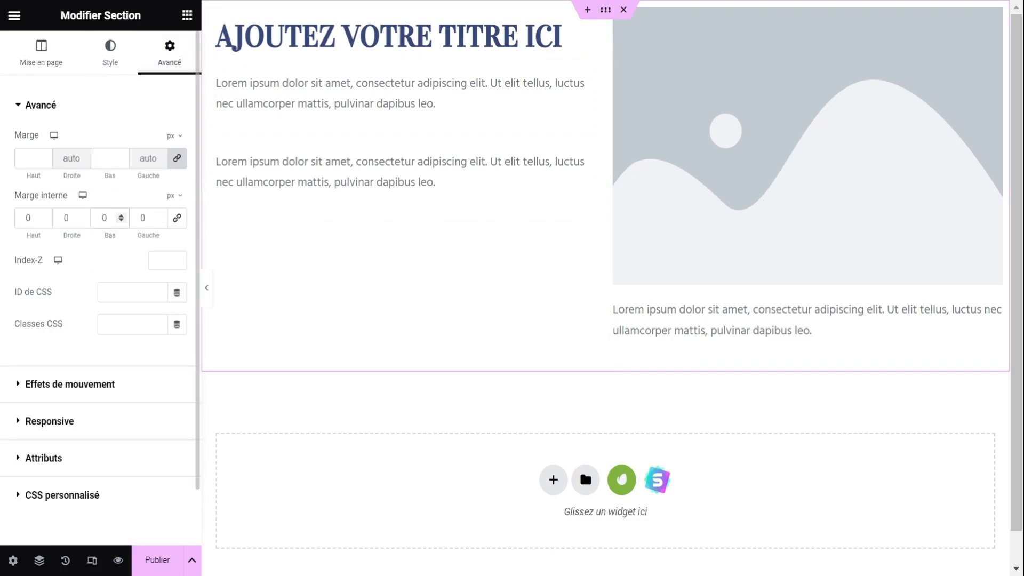
{"action": "type", "text": "8"}
{"action": "left_click", "coordinate": [25, 218]}
{"action": "type", "text": "8"}
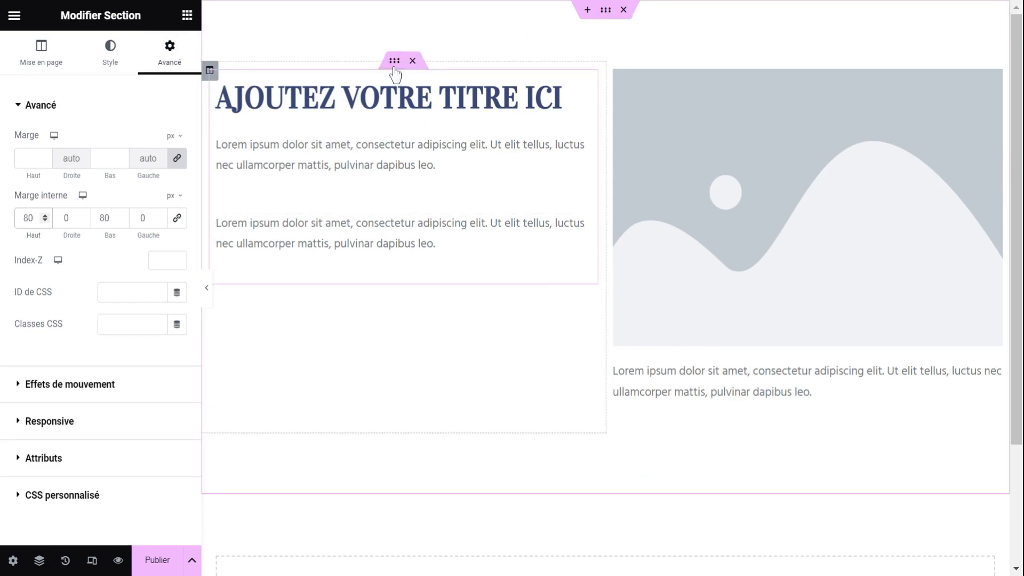
Step: Set the inner section's padding to 80 px on the right, bottom and left sides, and 0 at the top
{"action": "left_click", "coordinate": [394, 66]}
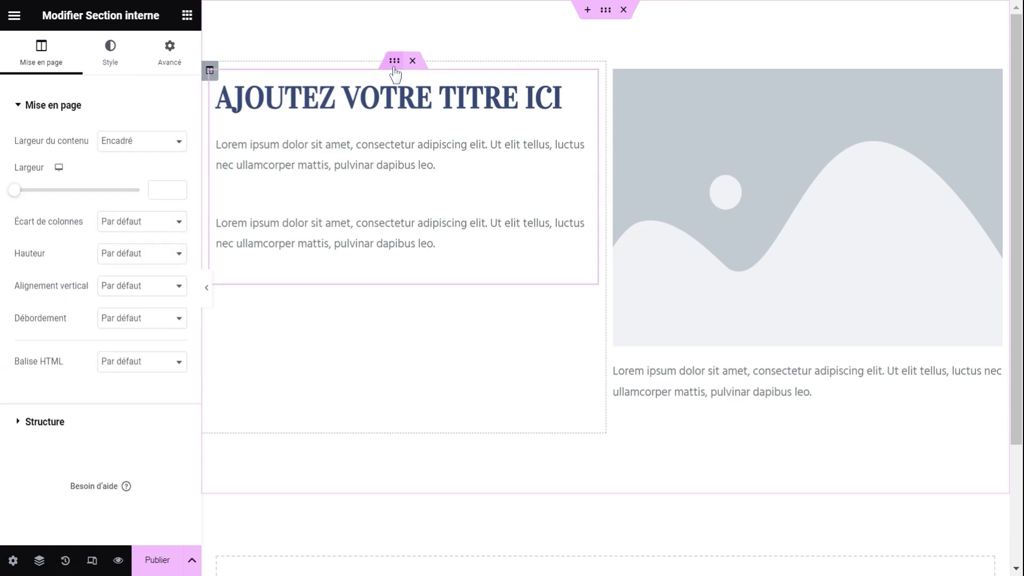
{"action": "left_click", "coordinate": [179, 60]}
{"action": "left_click", "coordinate": [156, 219]}
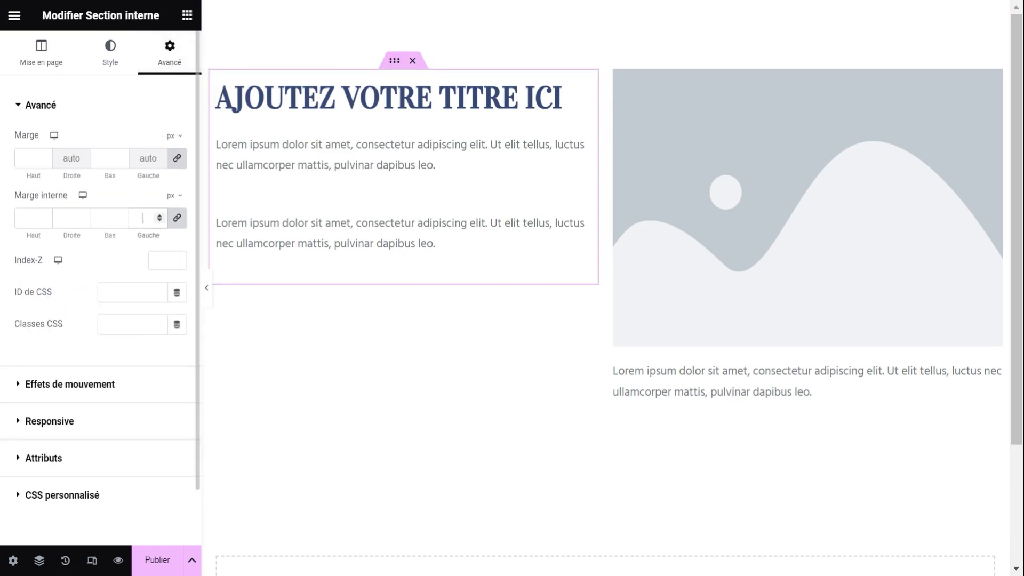
{"action": "type", "text": "80"}
{"action": "left_click", "coordinate": [177, 218]}
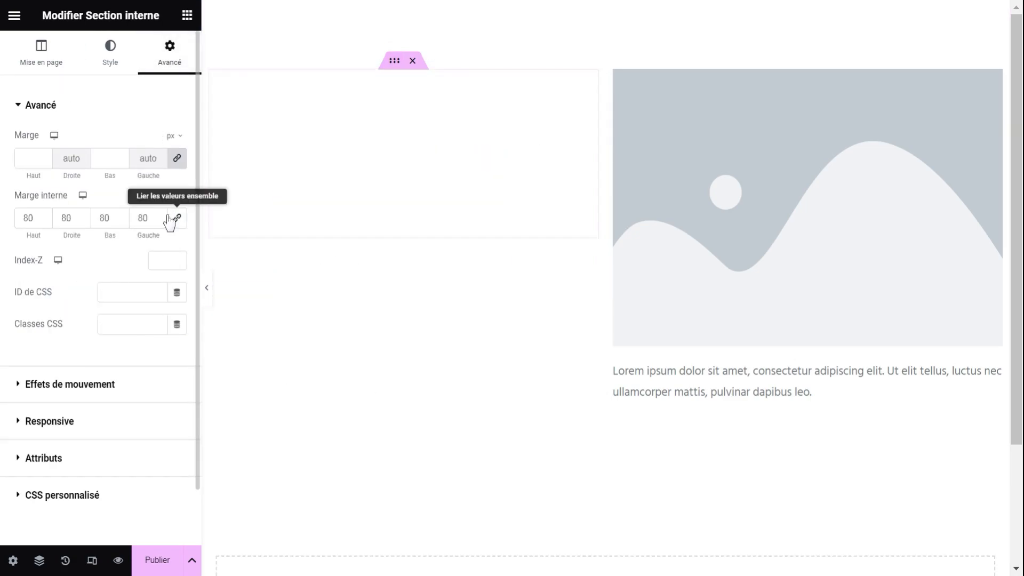
{"action": "double_click", "coordinate": [28, 218]}
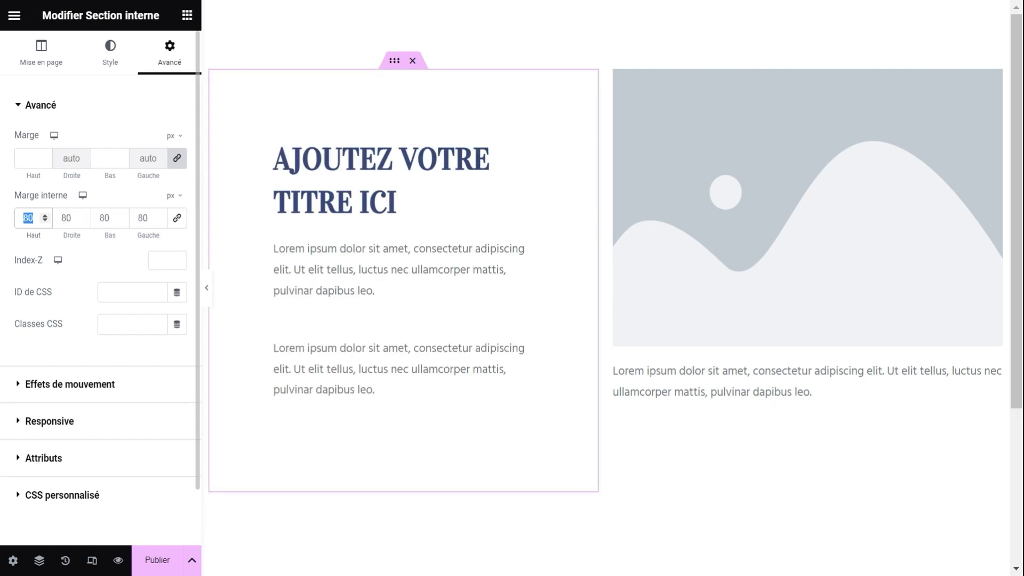
{"action": "type", "text": "0"}
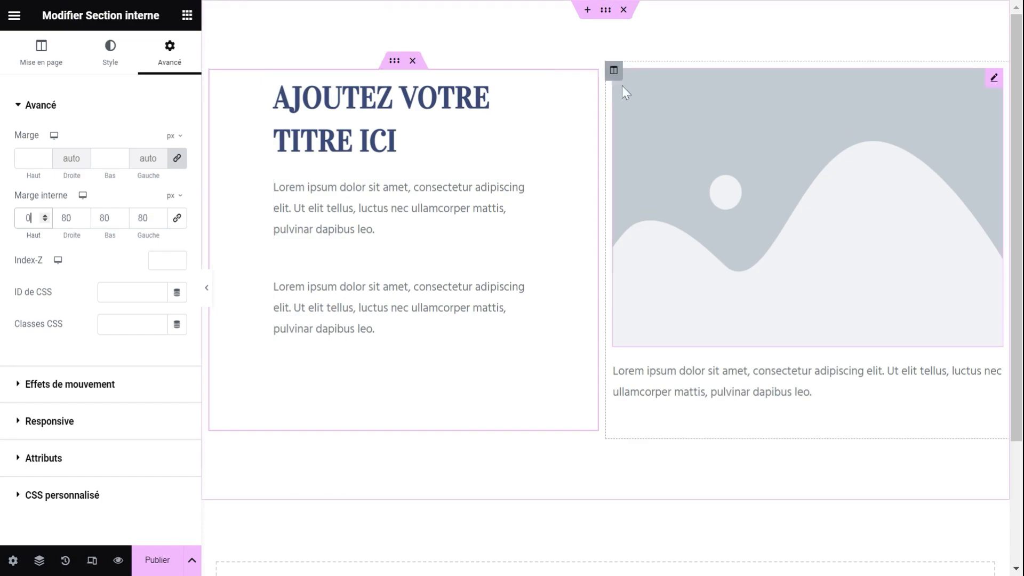
Step: Set the vertical alignment of the column containing the image to Milieu
{"action": "left_click", "coordinate": [613, 72]}
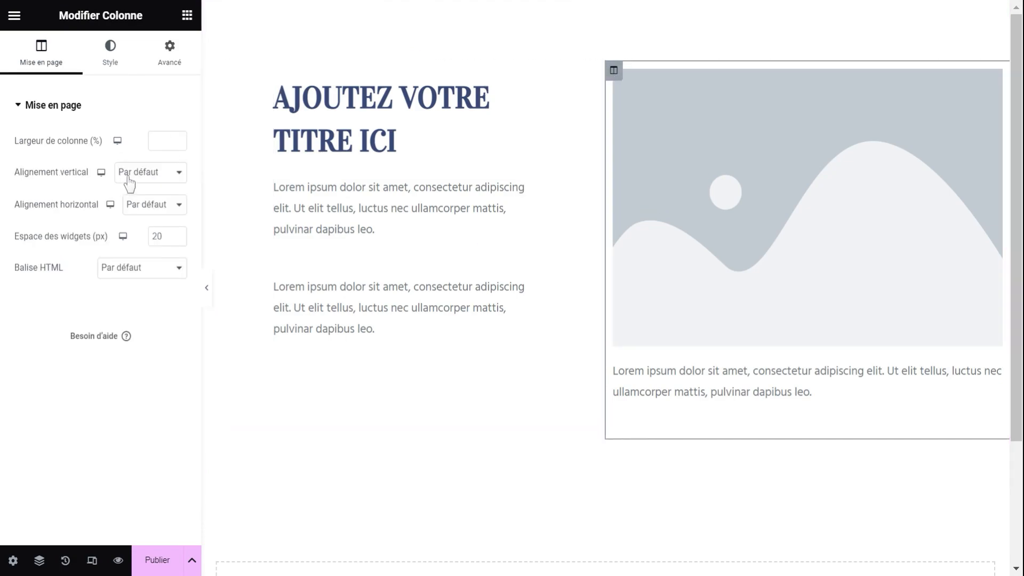
{"action": "left_click", "coordinate": [137, 211]}
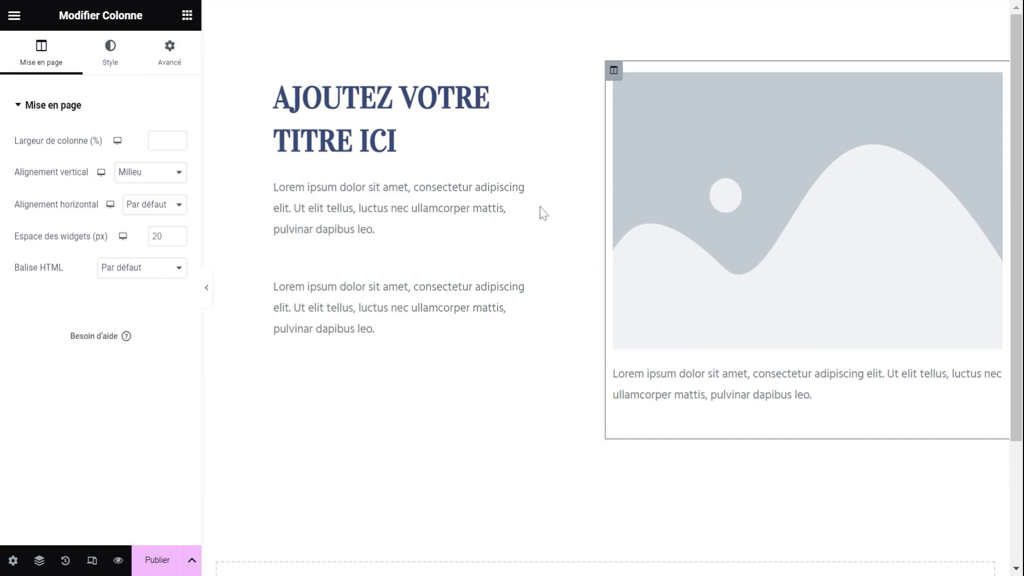
Step: Align the title to the left and set its typography transformation to Capitaliser
{"action": "left_click", "coordinate": [395, 133]}
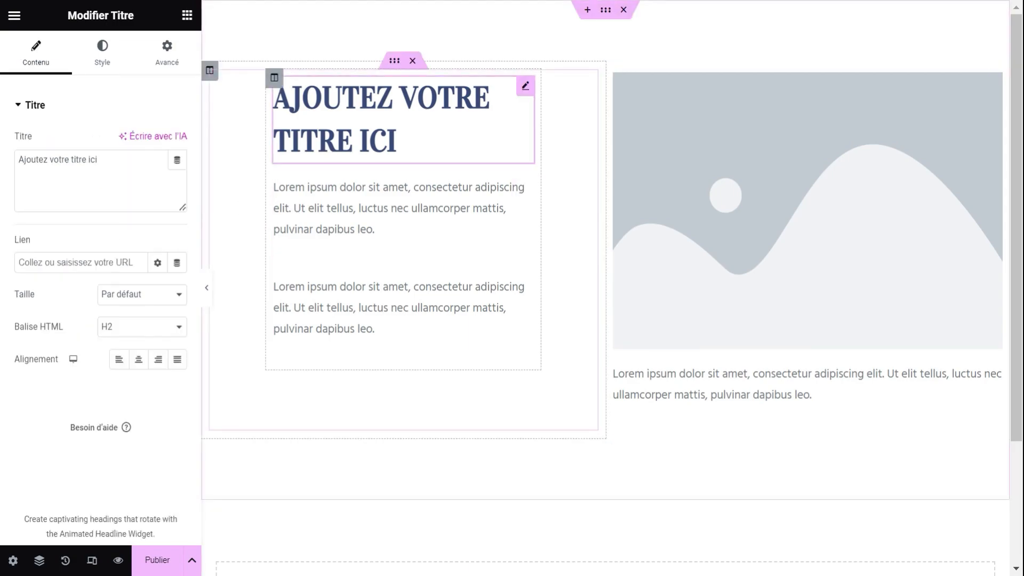
{"action": "left_click", "coordinate": [118, 362]}
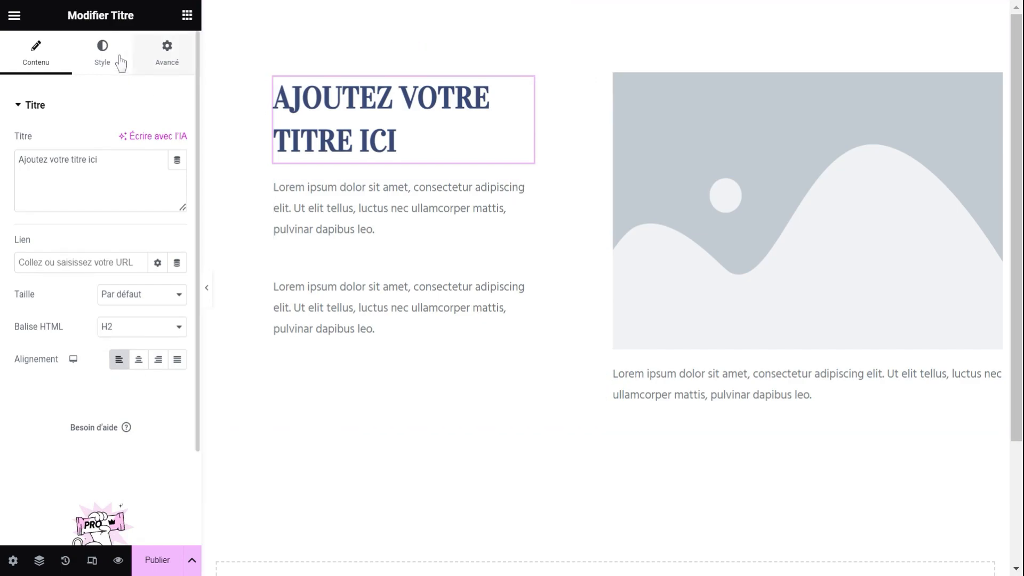
{"action": "left_click", "coordinate": [103, 57]}
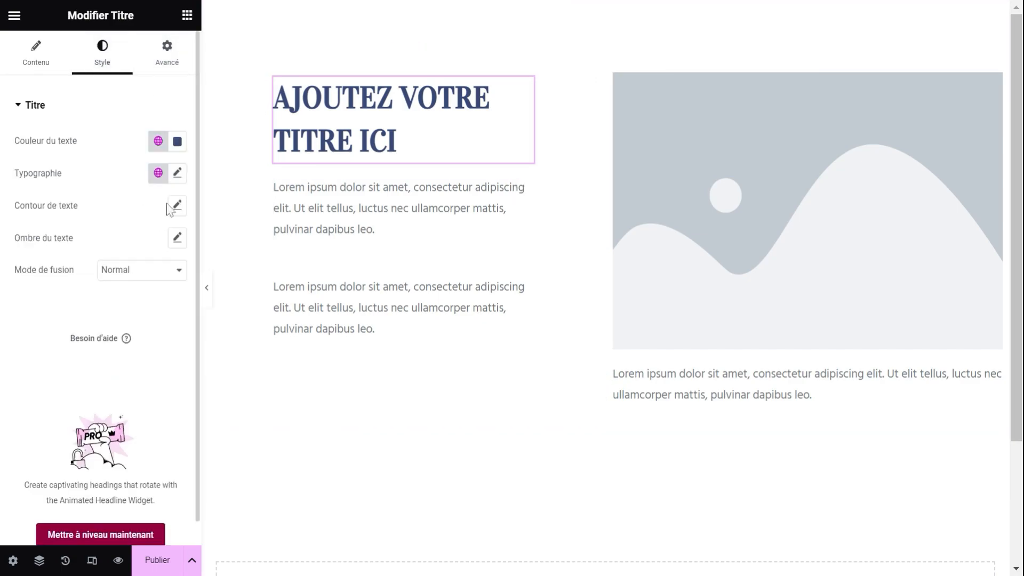
{"action": "left_click", "coordinate": [177, 172]}
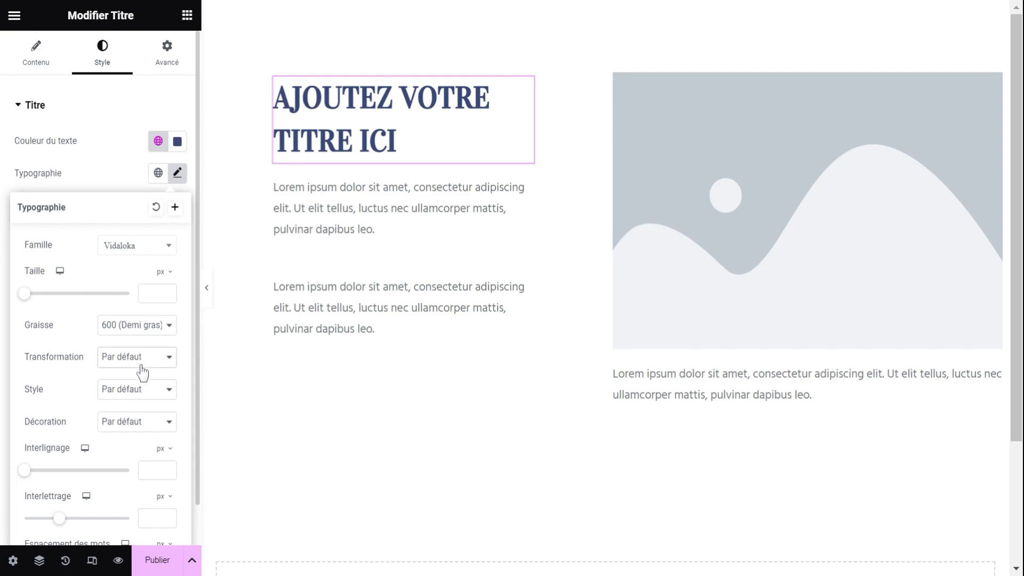
{"action": "left_click", "coordinate": [142, 378]}
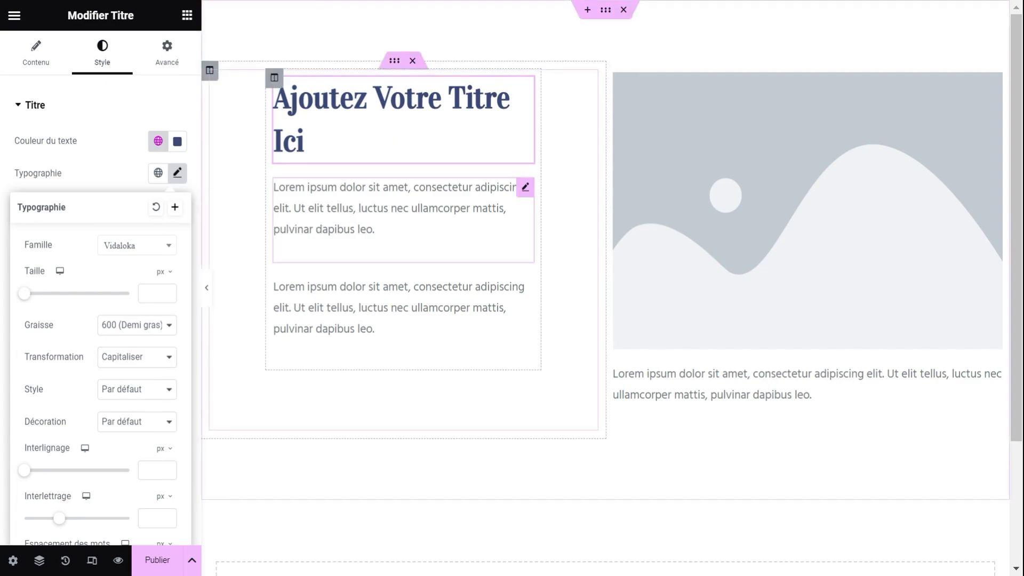
Step: Set the typography style of the first text block under the title to Italique
{"action": "left_click", "coordinate": [376, 229]}
{"action": "left_click", "coordinate": [104, 62]}
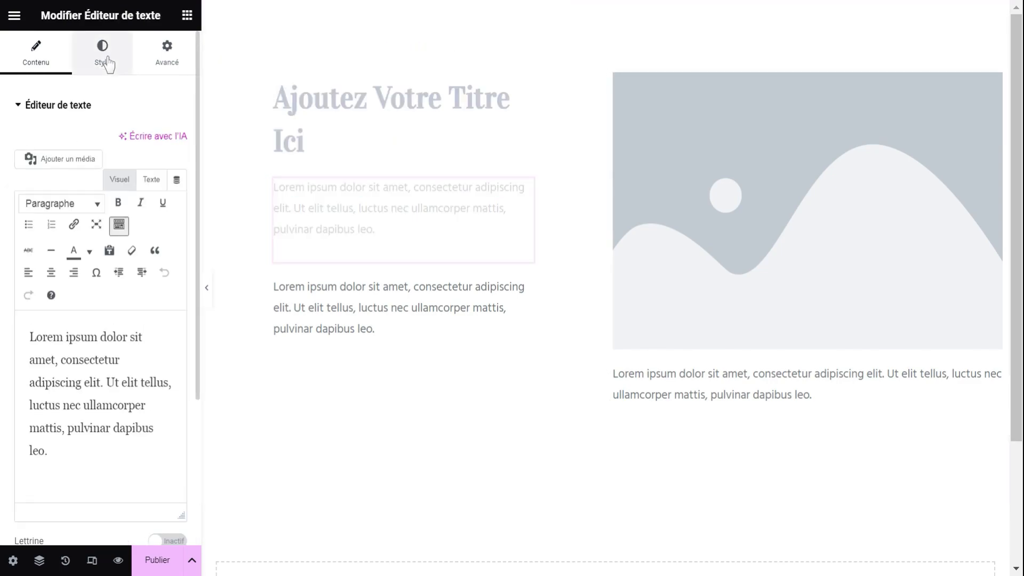
{"action": "left_click", "coordinate": [177, 205]}
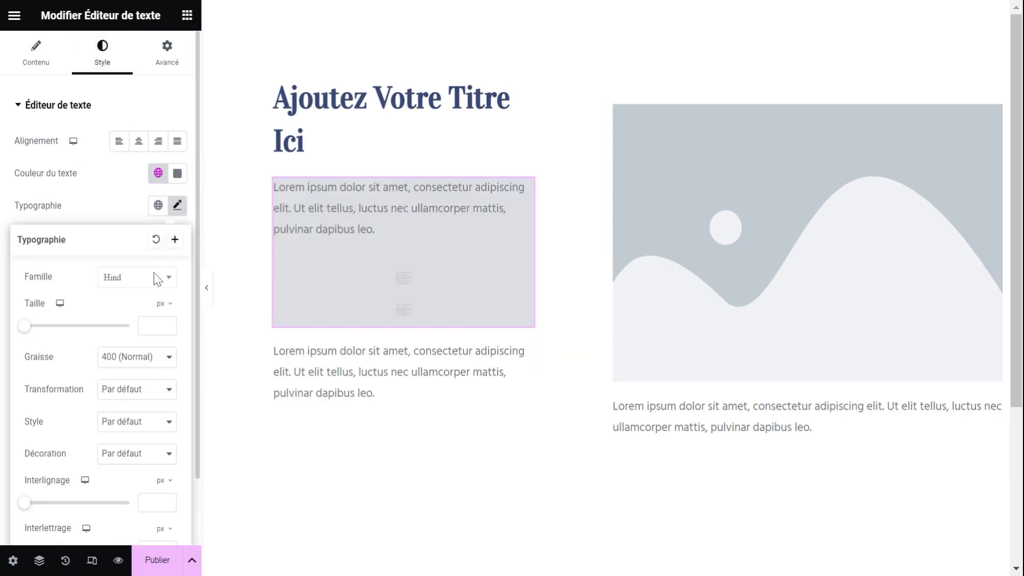
{"action": "left_click", "coordinate": [126, 429]}
{"action": "left_click", "coordinate": [121, 460]}
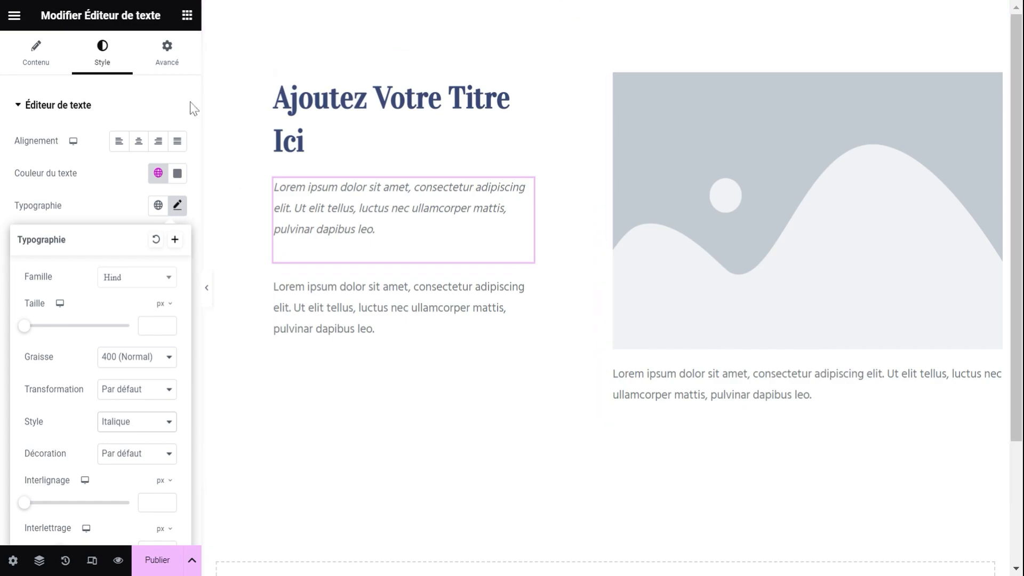
Step: Unlink the italic text block's padding values and set its left padding to 10 px
{"action": "left_click", "coordinate": [169, 49]}
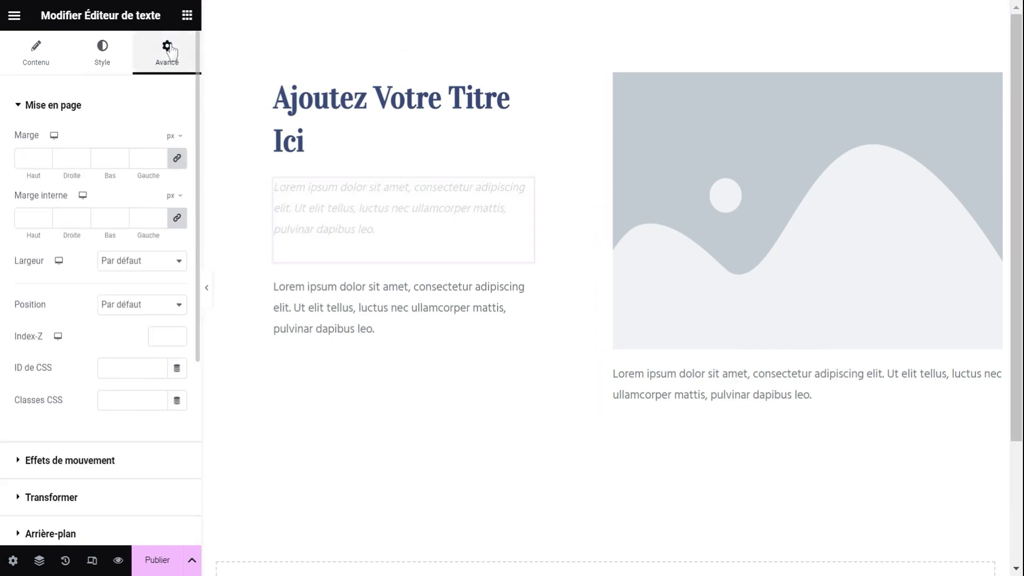
{"action": "left_click", "coordinate": [183, 223]}
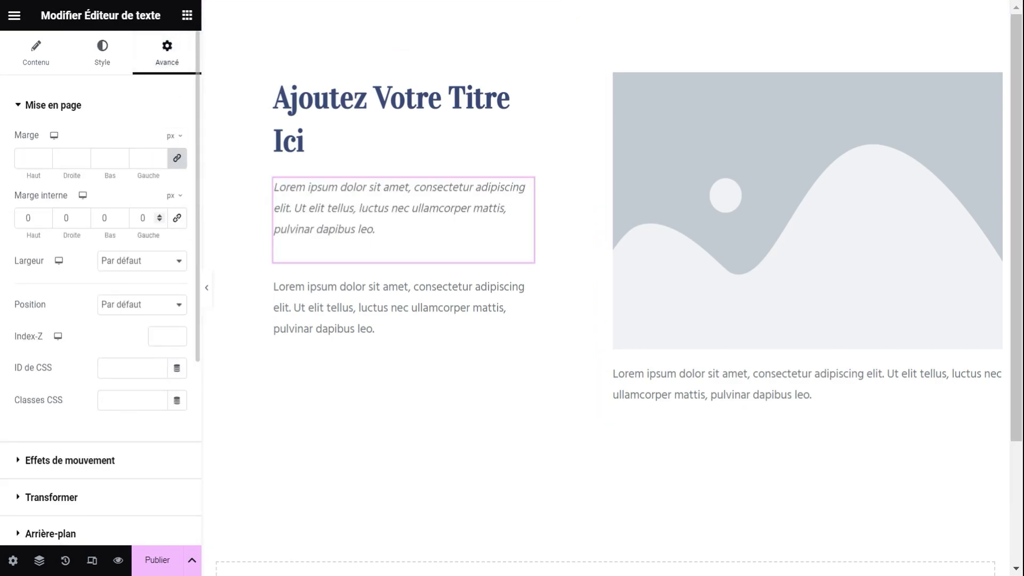
{"action": "type", "text": "1"}
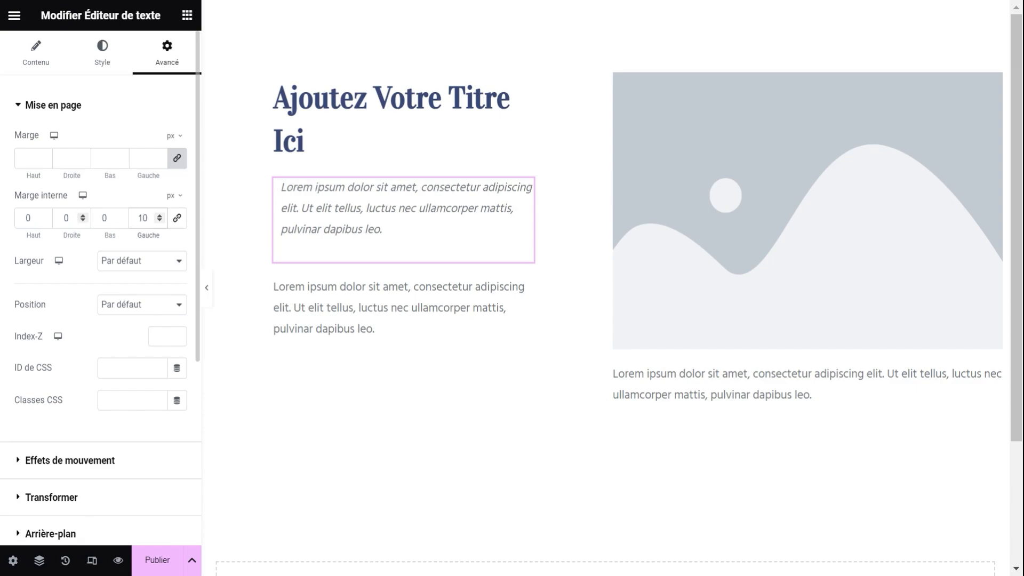
Step: Set the italic text block's right padding to 10 px, and unlink the lower text block's padding with 10 px left and right
{"action": "type", "text": "1"}
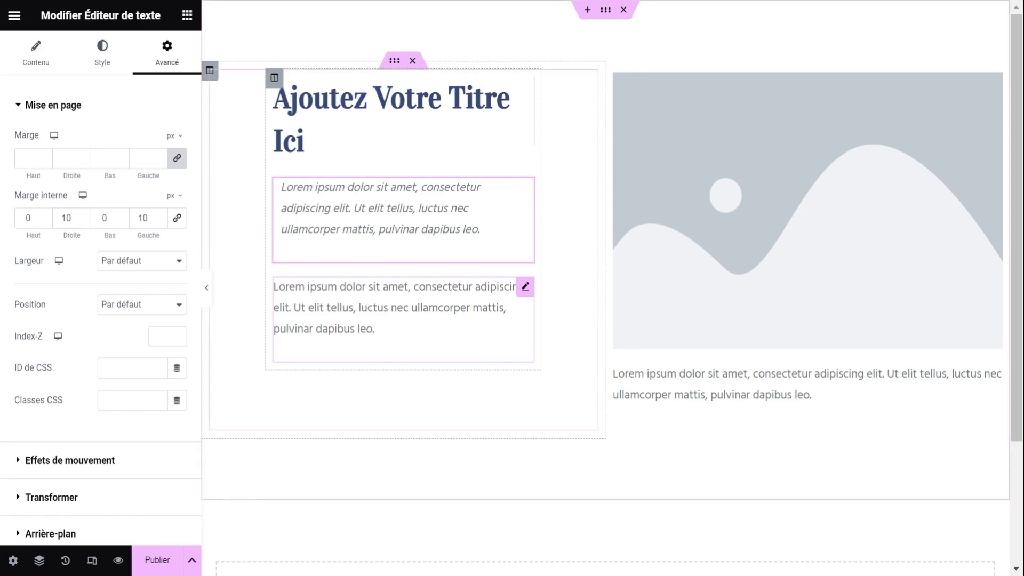
{"action": "left_click", "coordinate": [375, 328]}
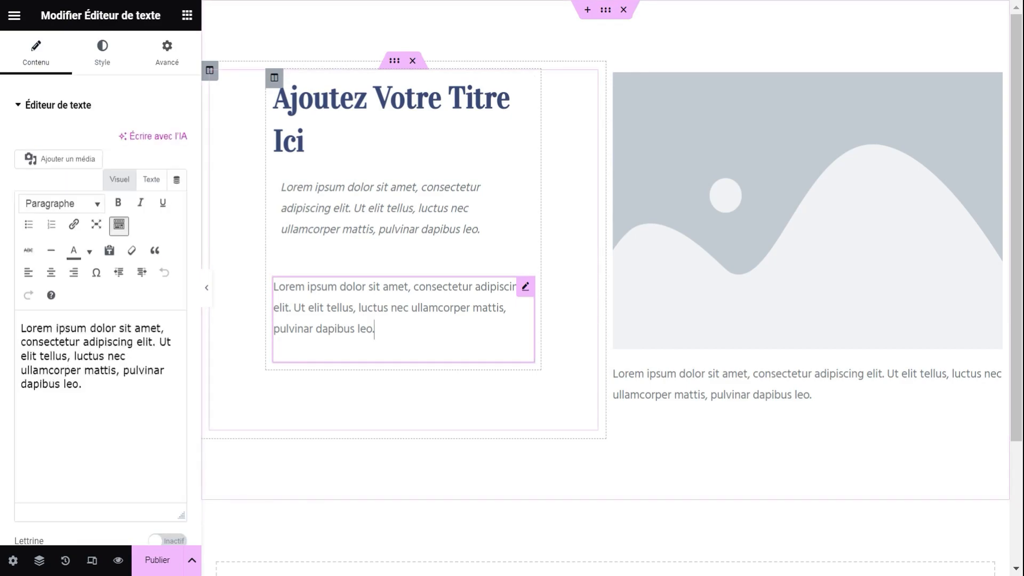
{"action": "left_click", "coordinate": [168, 64]}
{"action": "left_click", "coordinate": [177, 218]}
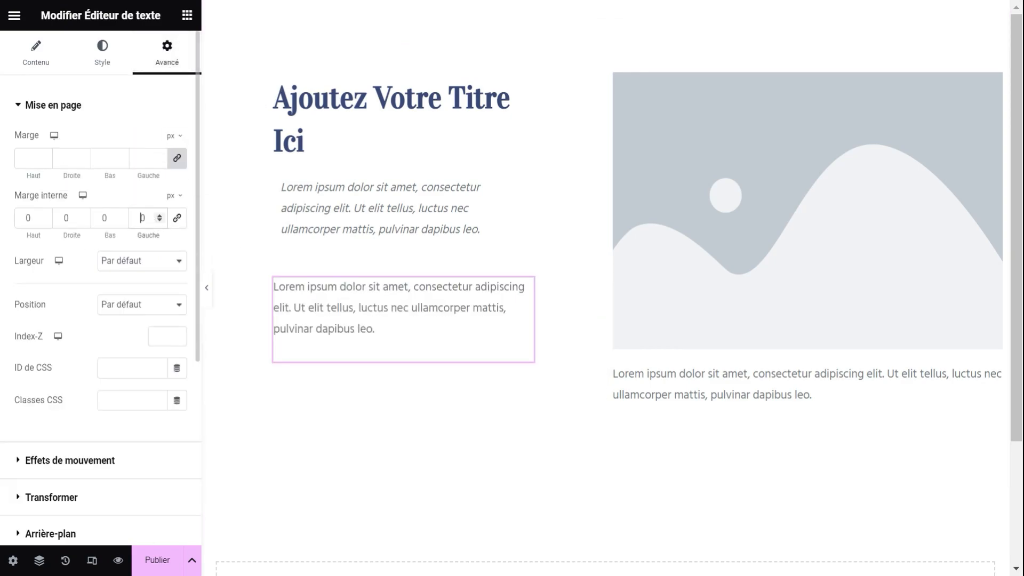
{"action": "type", "text": "1"}
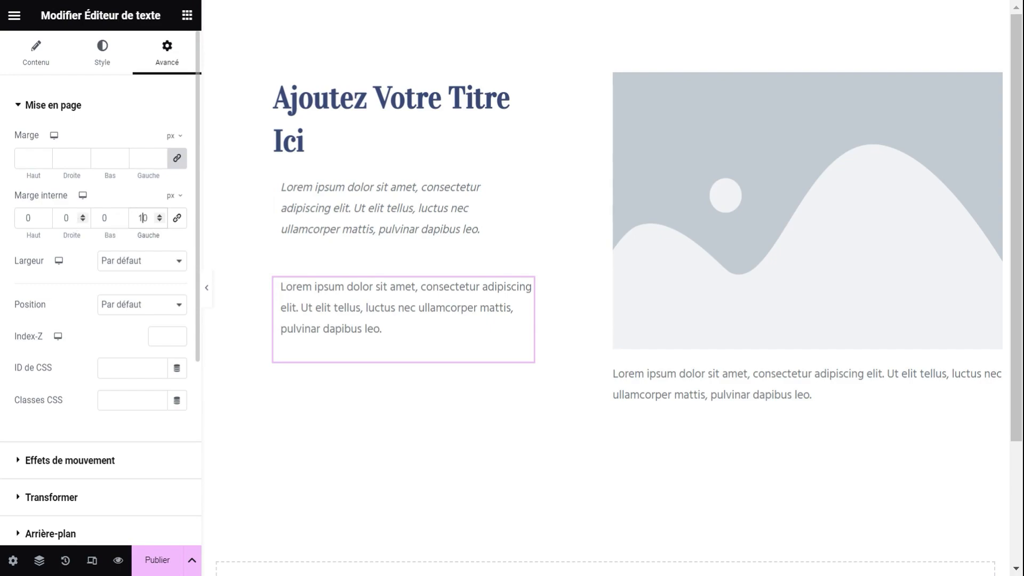
Step: Set the width of the image in the second column to 100%
{"action": "left_click", "coordinate": [714, 155]}
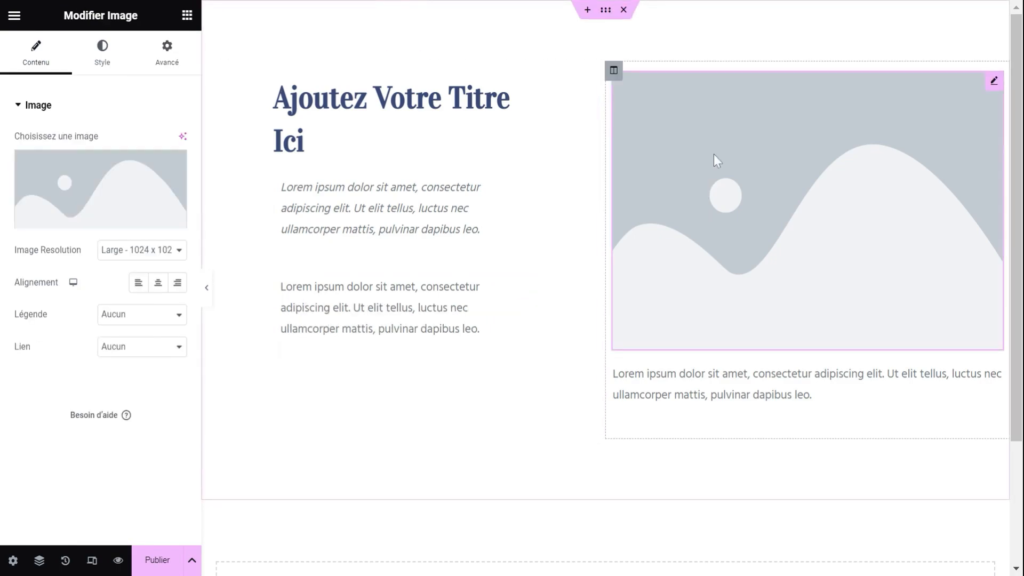
{"action": "left_click", "coordinate": [103, 68]}
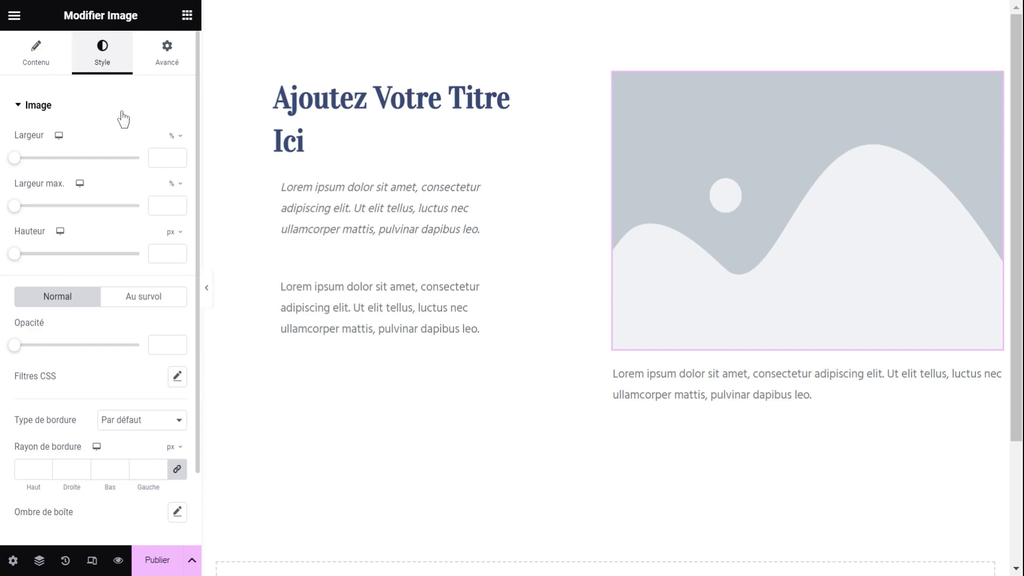
{"action": "left_click", "coordinate": [160, 158]}
{"action": "type", "text": "100"}
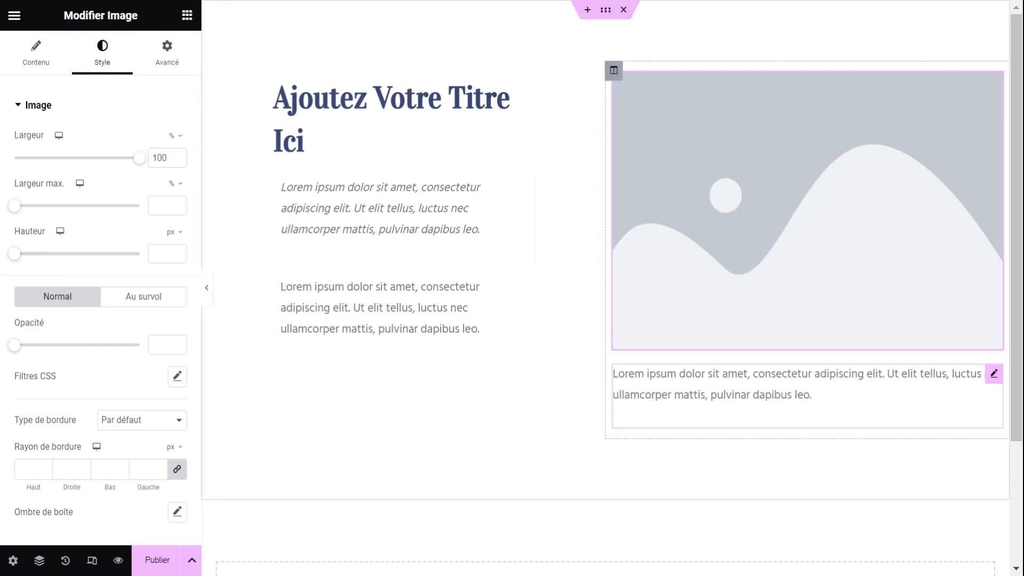
Step: Set the typography style of the text block below the image to Italique
{"action": "left_click", "coordinate": [688, 391]}
{"action": "left_click", "coordinate": [107, 56]}
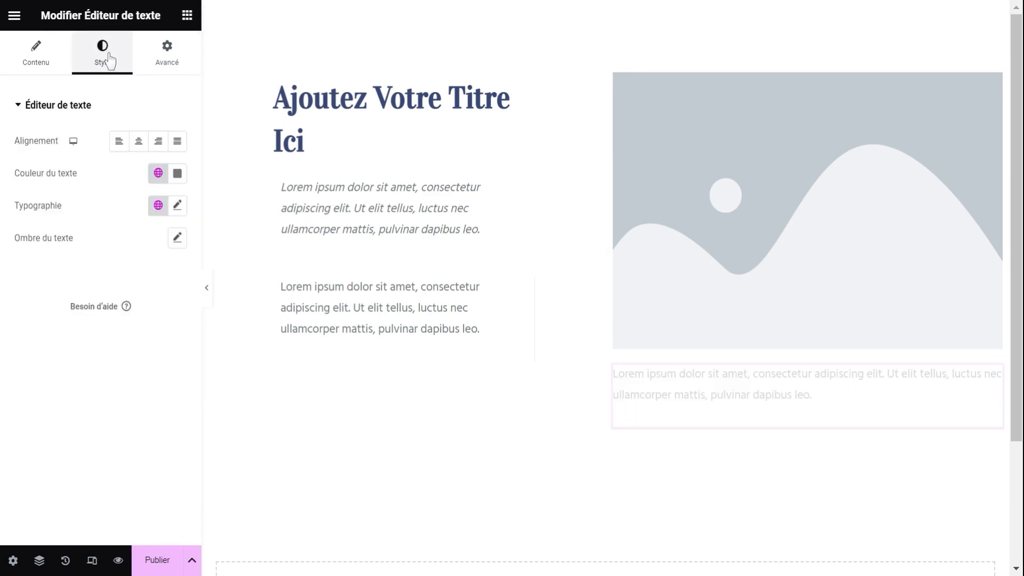
{"action": "left_click", "coordinate": [178, 206]}
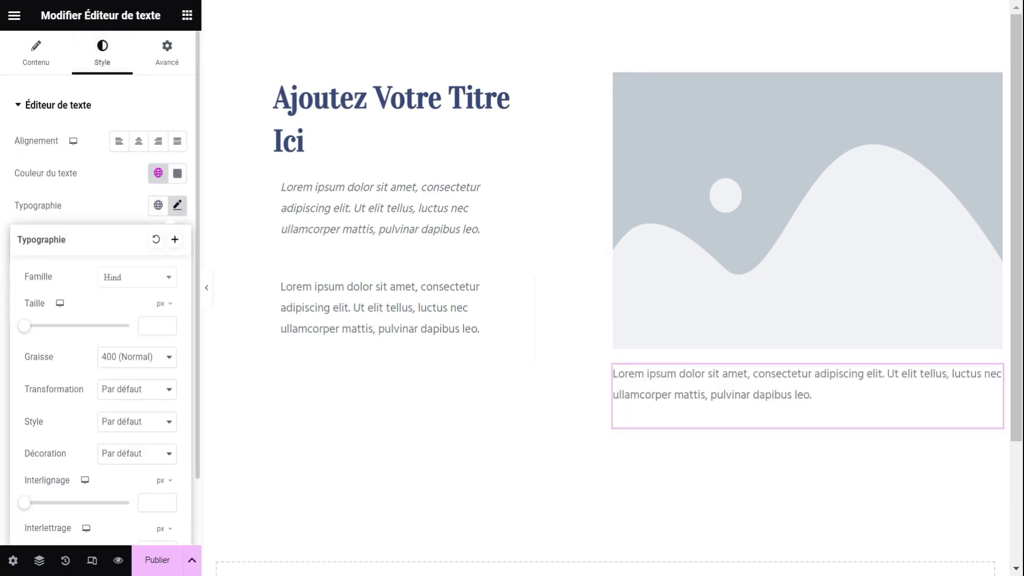
{"action": "left_click", "coordinate": [133, 463]}
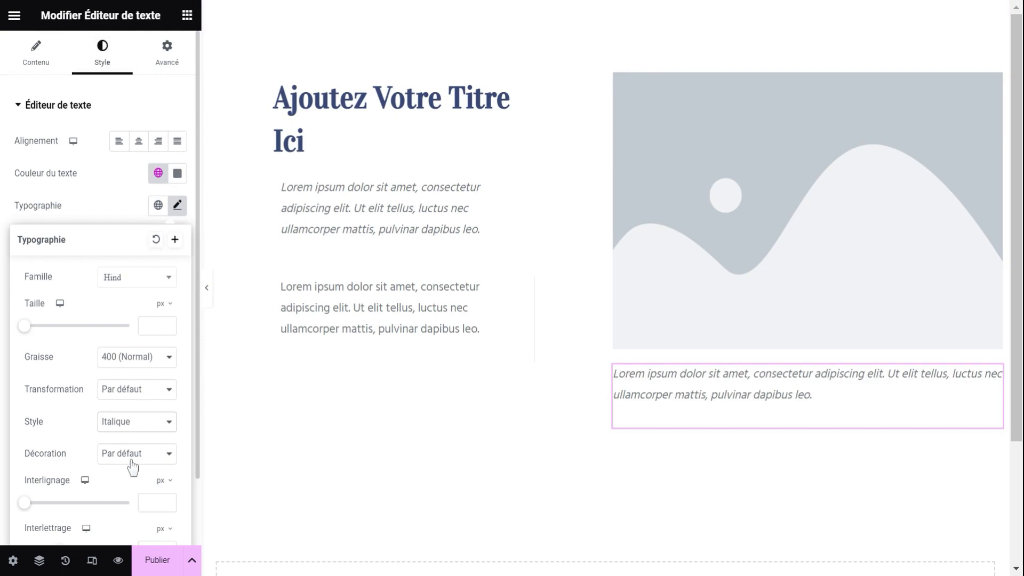
Step: Give the text block below the image 10 px of left and right padding and centre its text
{"action": "left_click", "coordinate": [166, 56]}
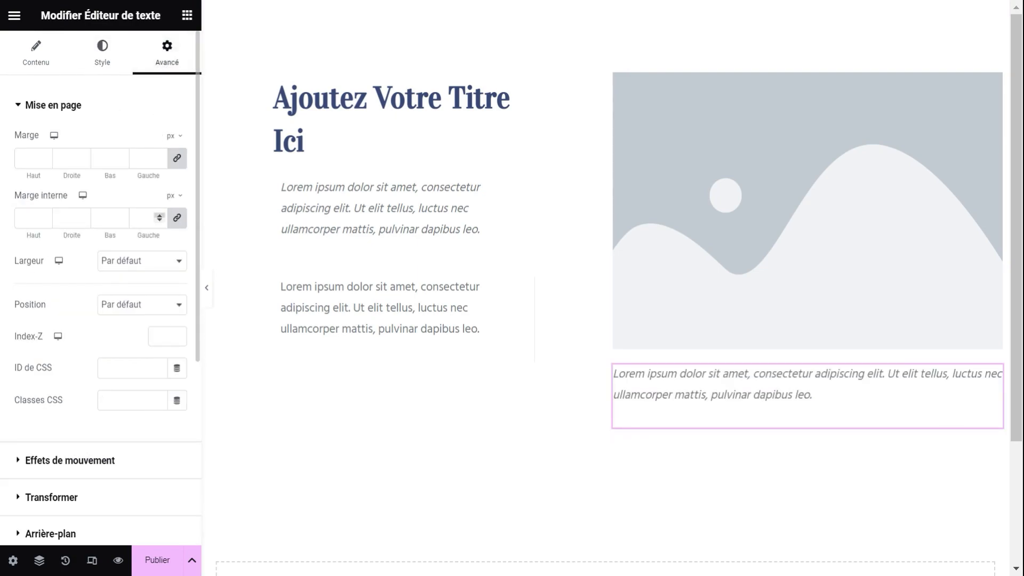
{"action": "left_click", "coordinate": [174, 220]}
{"action": "type", "text": "10"}
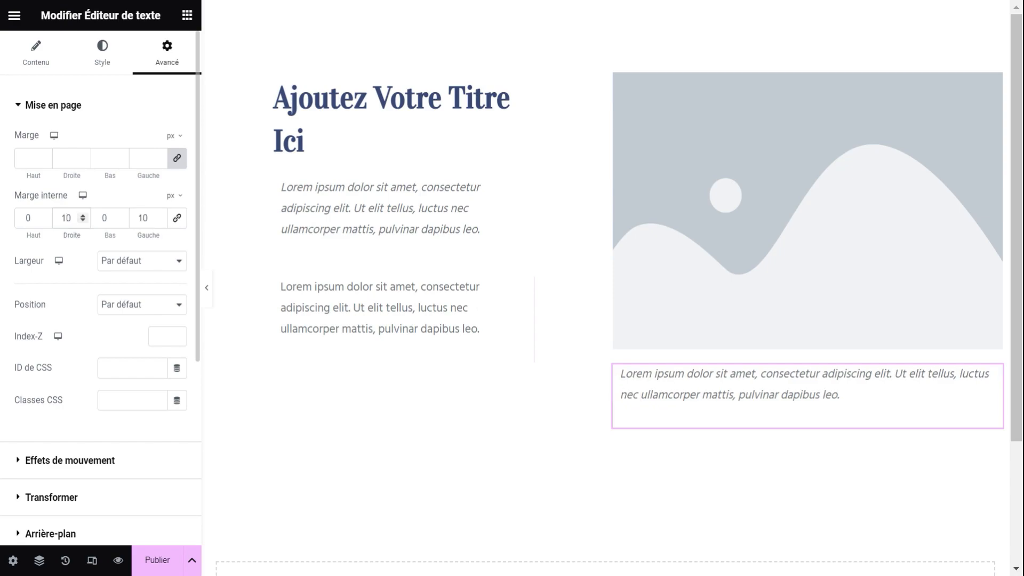
{"action": "left_click", "coordinate": [114, 63]}
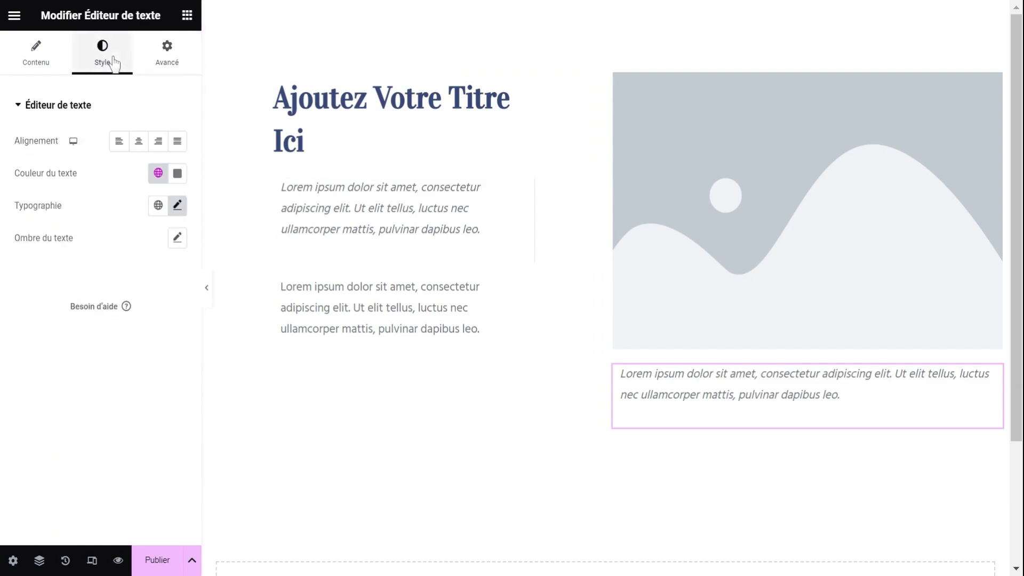
{"action": "left_click", "coordinate": [140, 143]}
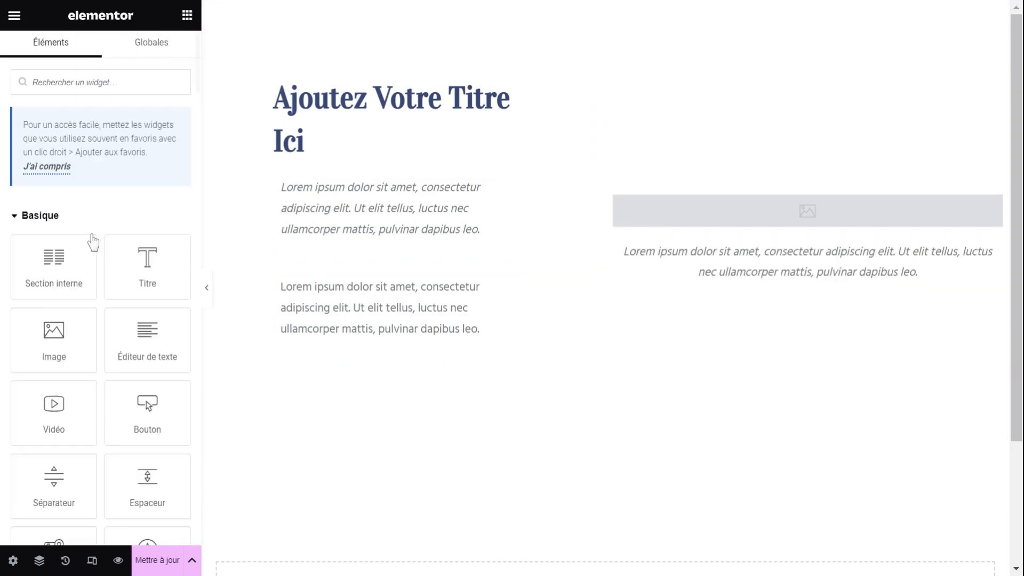
Step: Change the title to "Qui sommes-nous ?" and the italic text beneath it to "Un savoir-faire ancestral au goût du jour"
{"action": "left_click", "coordinate": [306, 139]}
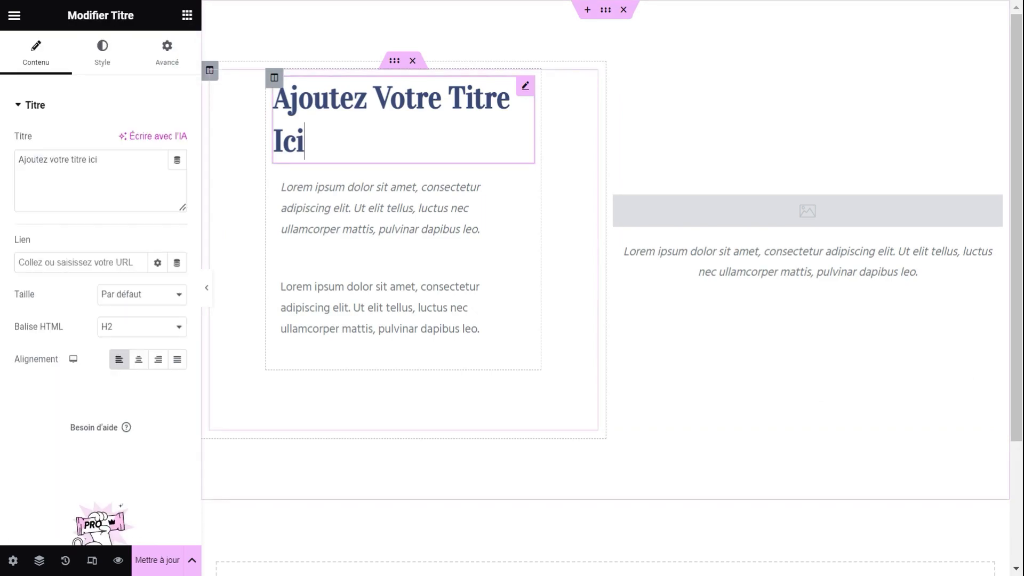
{"action": "type", "text": "Qui sommes-nous ?"}
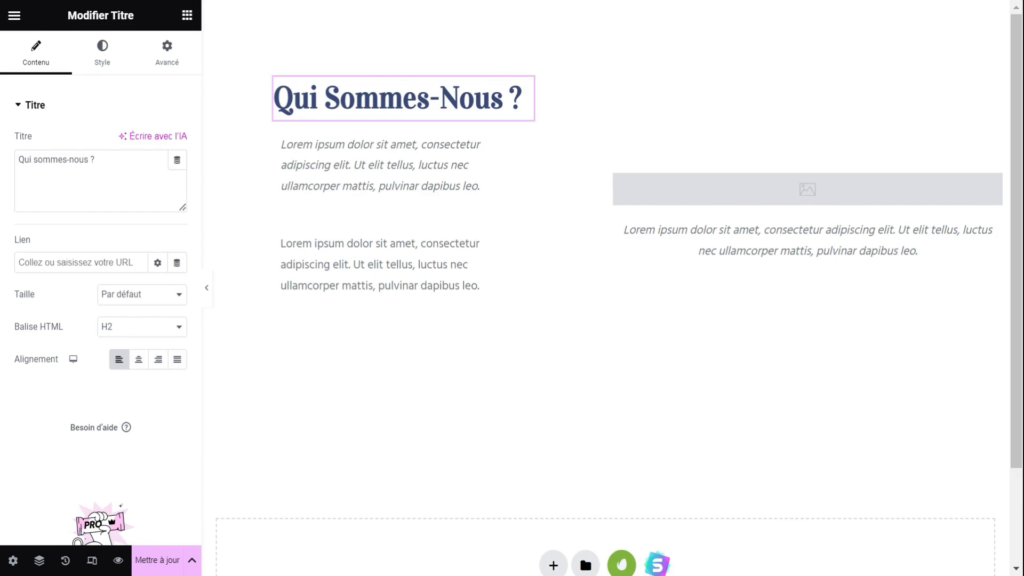
{"action": "left_click", "coordinate": [292, 201]}
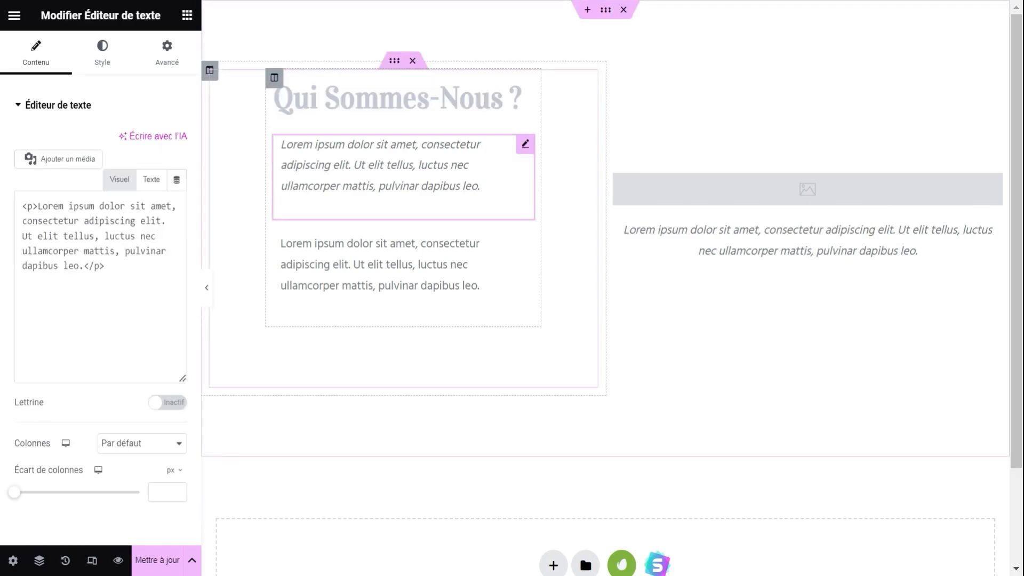
{"action": "left_click", "coordinate": [63, 331]}
{"action": "key", "text": "ctrl+a"}
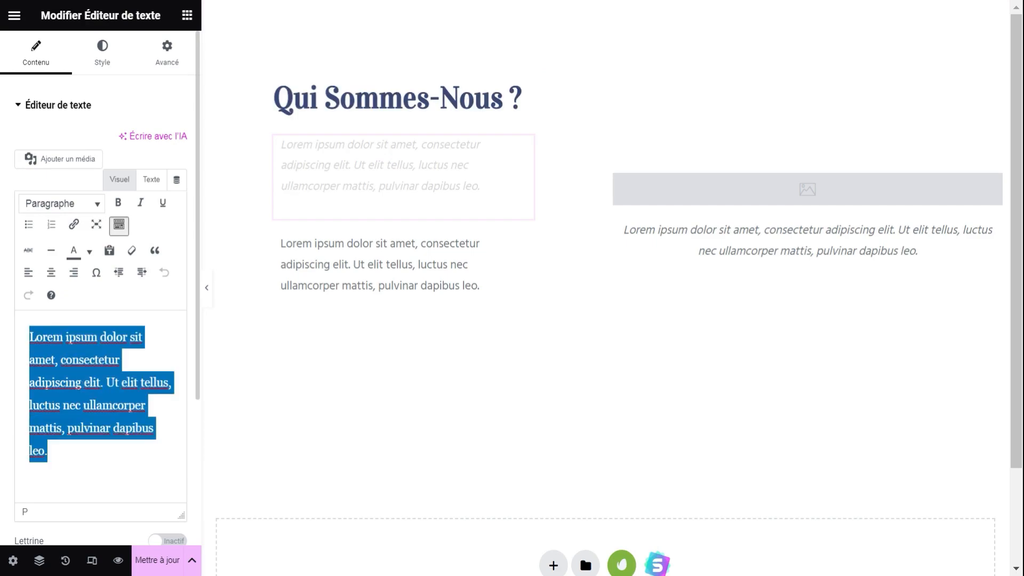
{"action": "type", "text": "Un savoir-faire ancestral au goût du jour"}
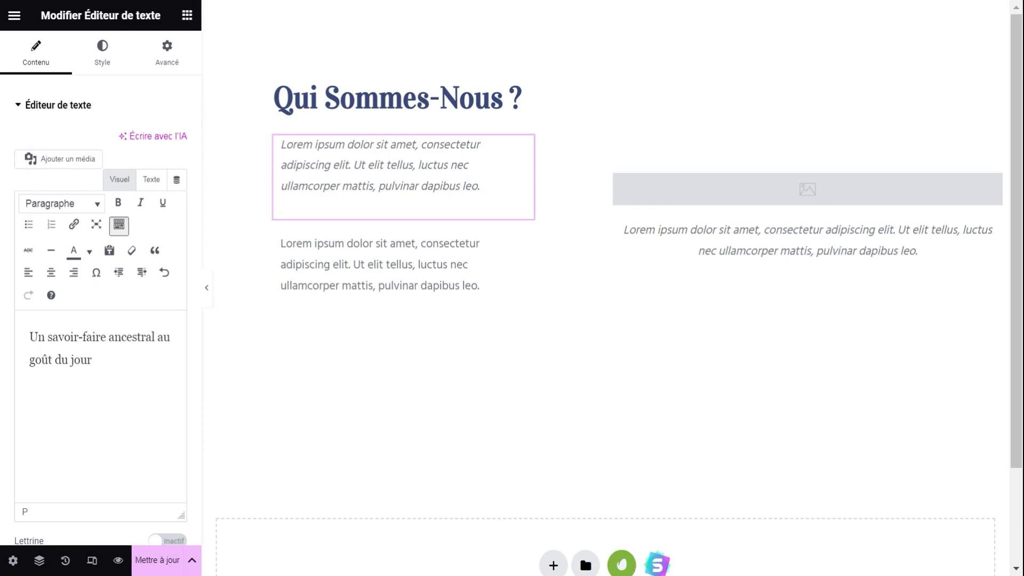
Step: Replace the placeholder in the lower text block of the title's column with the copied paragraph about the bakery's founding
{"action": "left_click", "coordinate": [356, 279]}
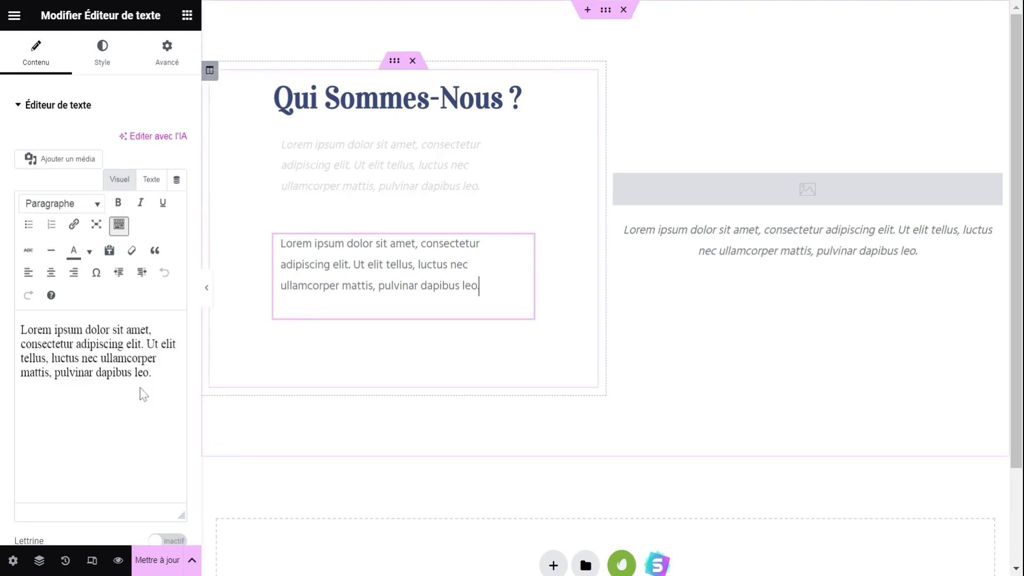
{"action": "double_click", "coordinate": [114, 405]}
{"action": "key", "text": "ctrl+a"}
{"action": "key", "text": "ctrl+v"}
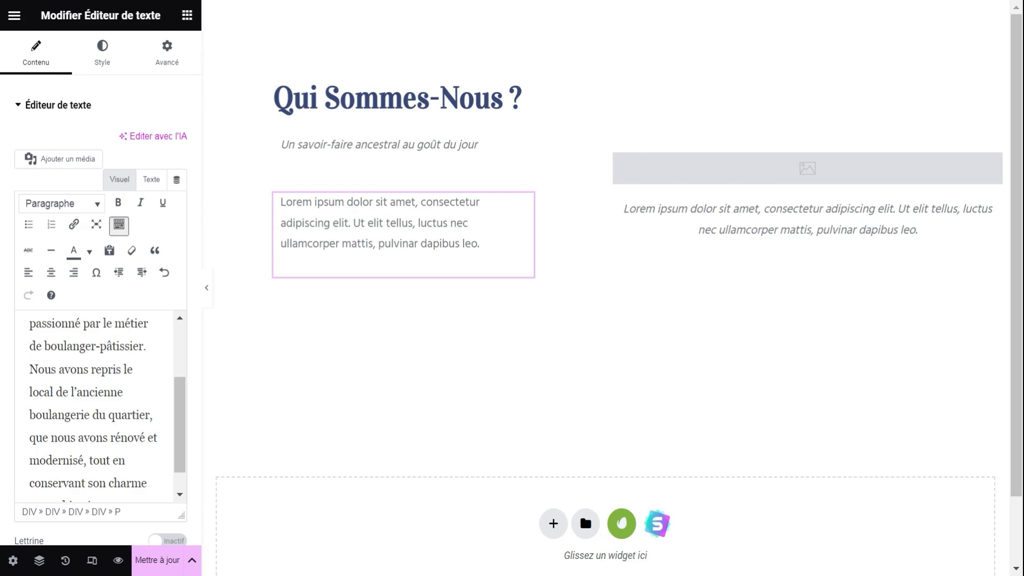
Step: Replace the text below the image with "Découvrez notre large gamme de produits"
{"action": "left_click", "coordinate": [841, 213]}
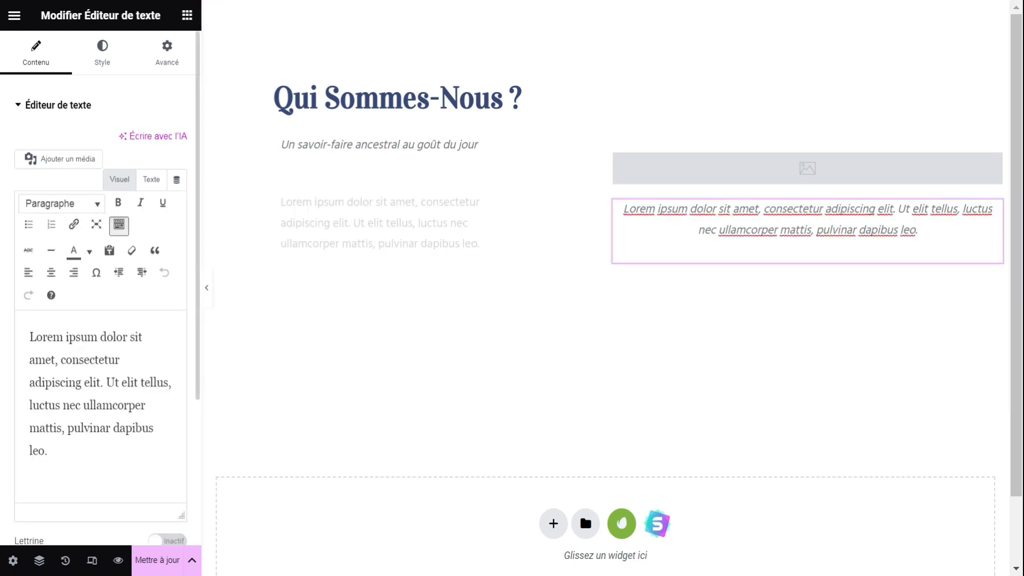
{"action": "left_click", "coordinate": [101, 393]}
{"action": "key", "text": "ctrl+a"}
{"action": "type", "text": "Découvrez notre large gamme de produits"}
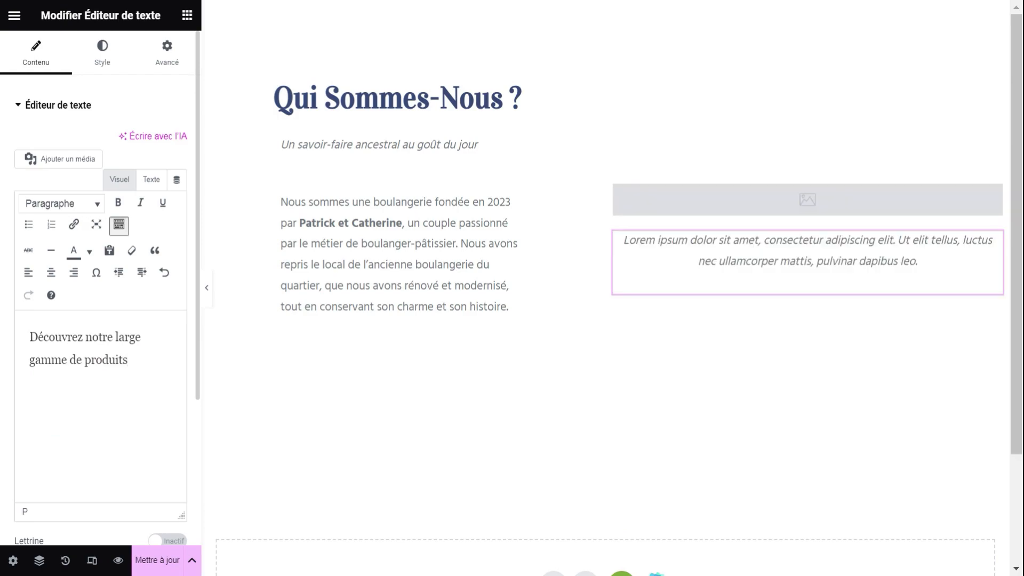
Step: Replace the whole content of the bakery text block with the full copied presentation covering its founding, team and motto
{"action": "left_click", "coordinate": [508, 307]}
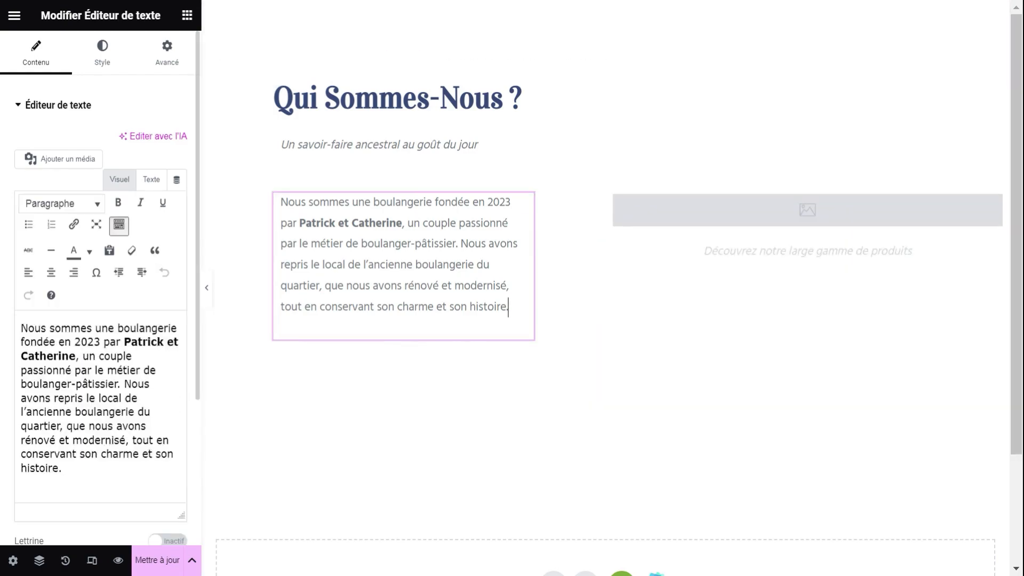
{"action": "left_click", "coordinate": [73, 406]}
{"action": "key", "text": "ctrl+a"}
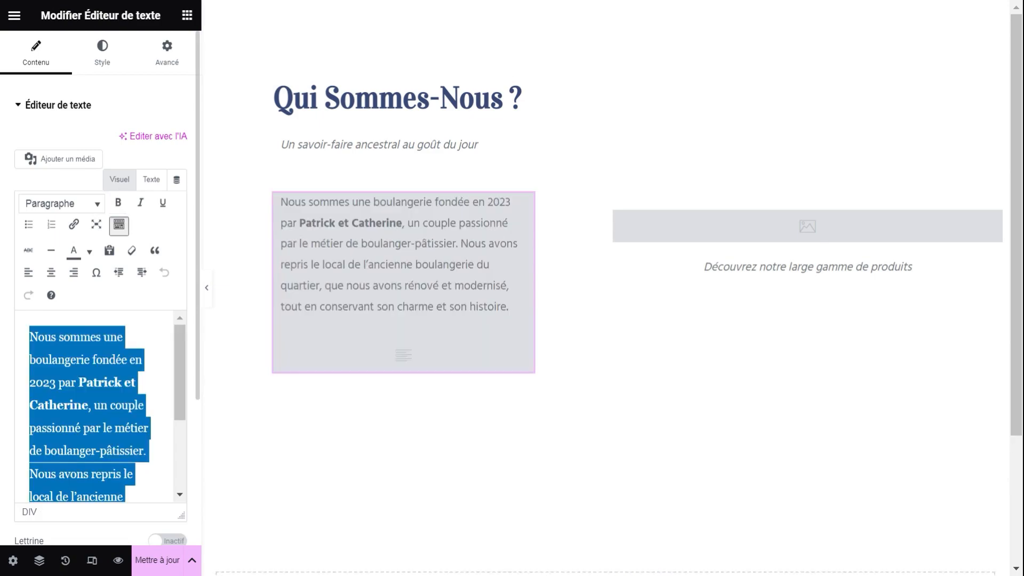
{"action": "key", "text": "ctrl+v"}
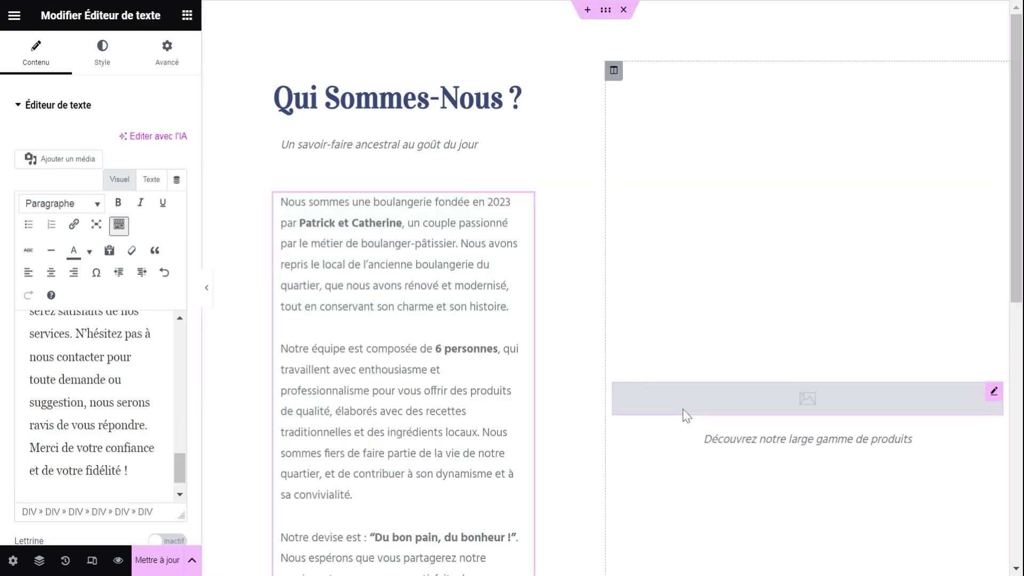
Step: Replace the empty image above the caption with the bakery shop interior picture from the media library
{"action": "left_click", "coordinate": [728, 418]}
{"action": "left_click", "coordinate": [130, 227]}
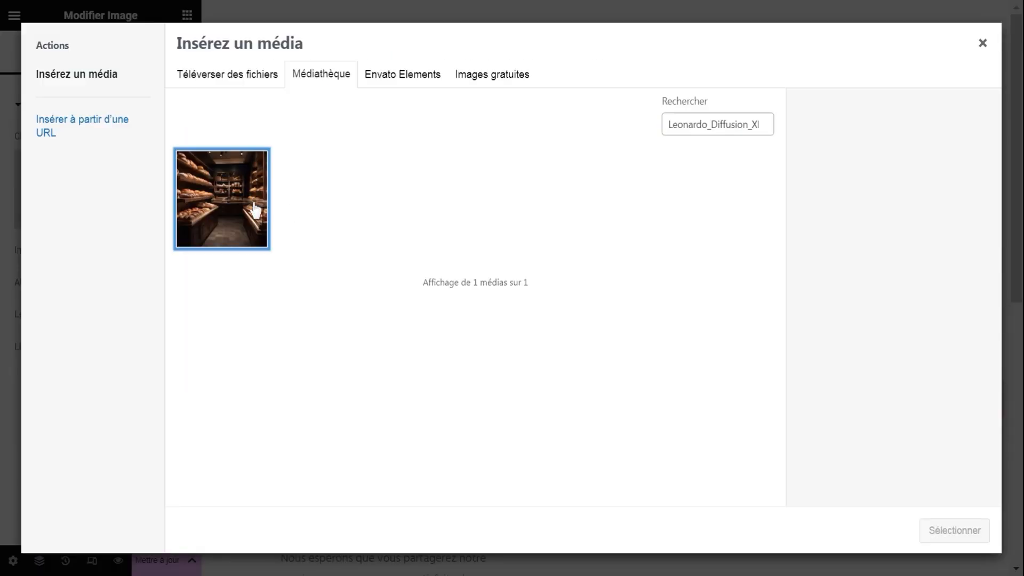
{"action": "left_click", "coordinate": [954, 530]}
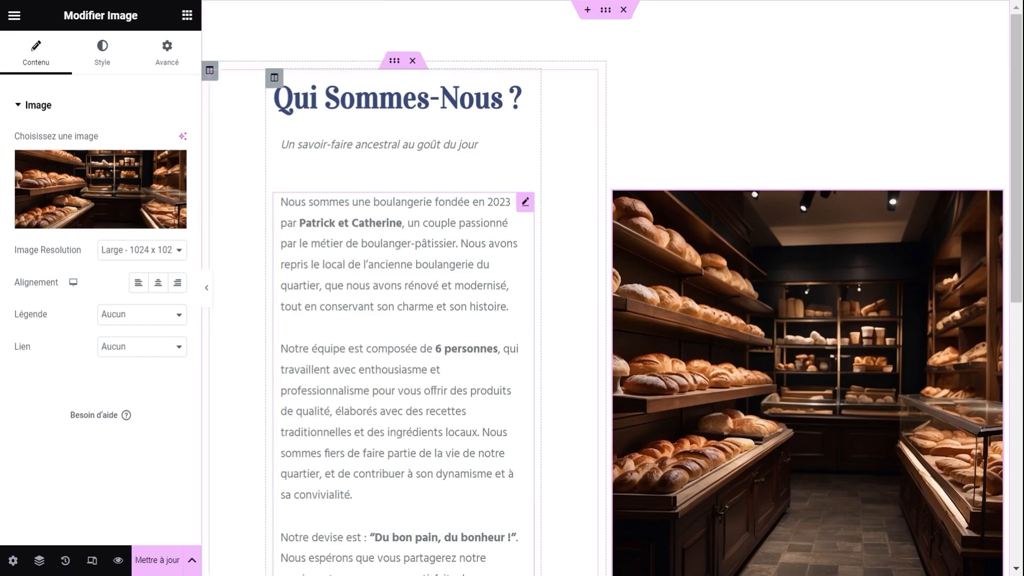
Step: Give the section a Classique background with the color #060606
{"action": "left_click", "coordinate": [606, 10]}
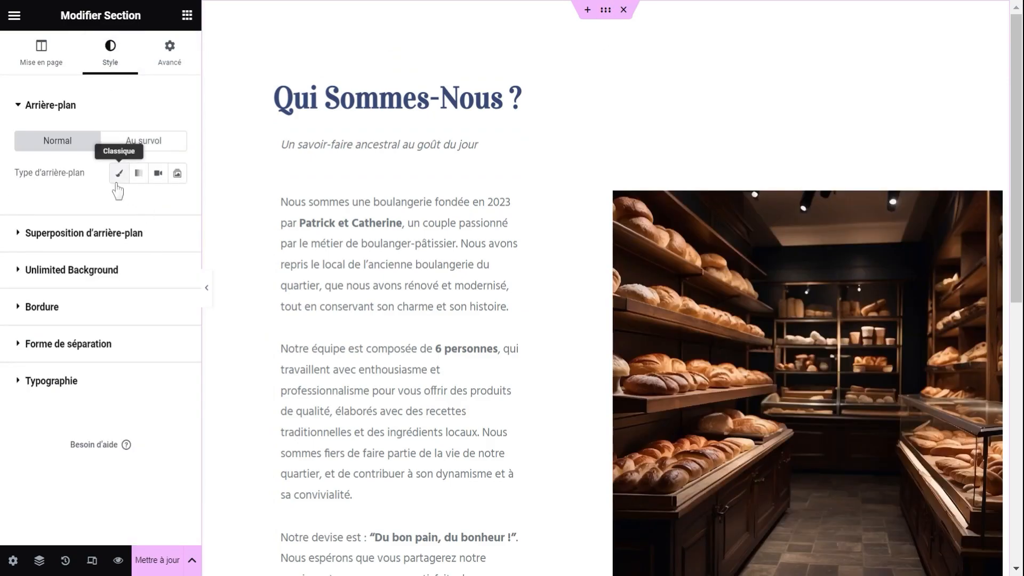
{"action": "left_click", "coordinate": [119, 173]}
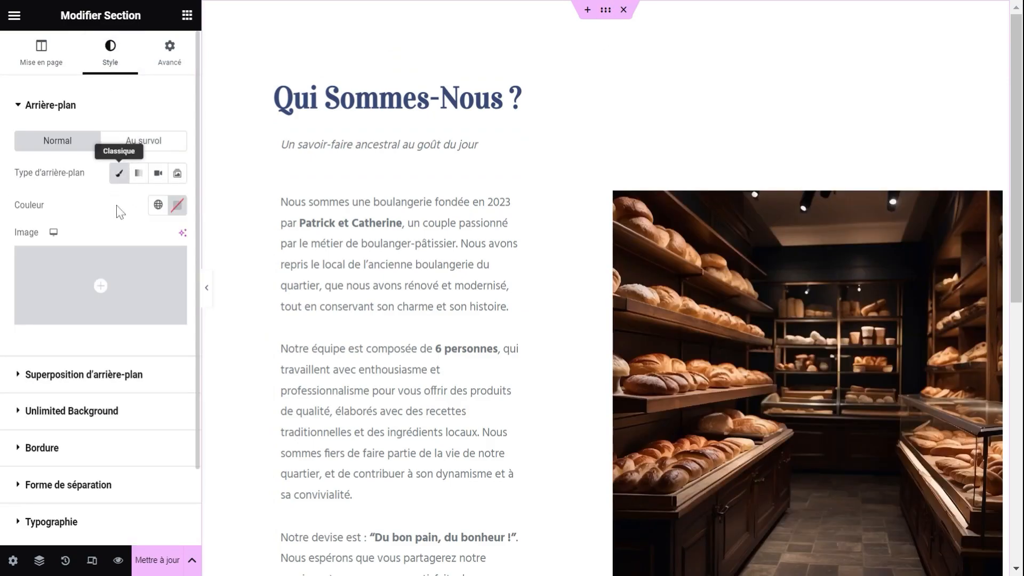
{"action": "left_click", "coordinate": [177, 206]}
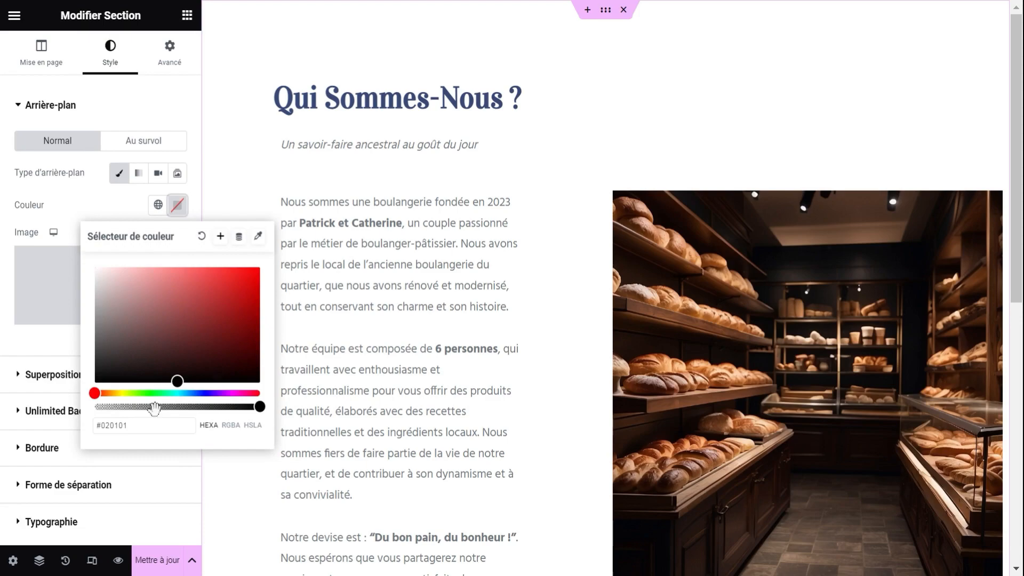
{"action": "key", "text": "ctrl+a"}
{"action": "type", "text": "#060606"}
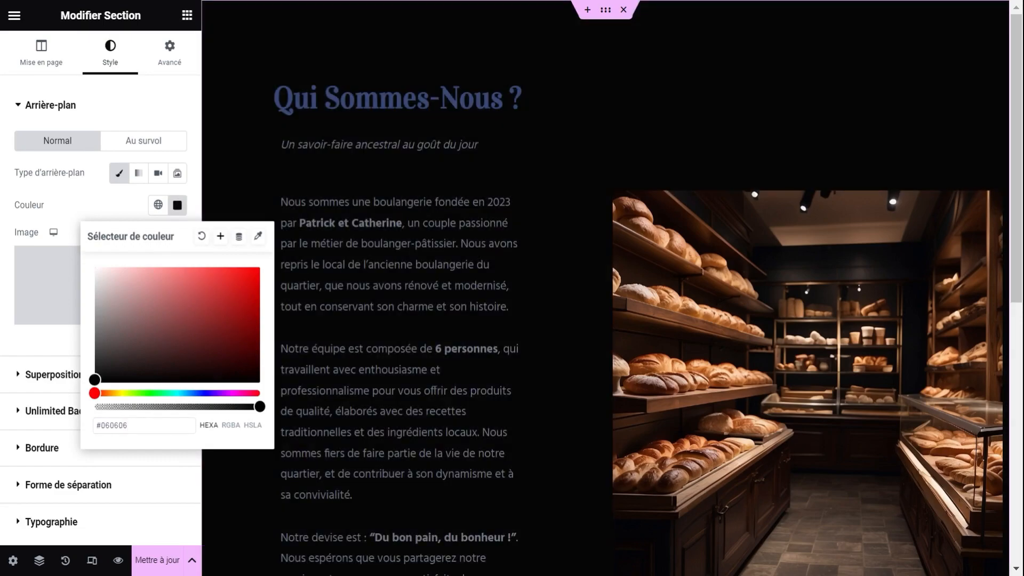
Step: Set the text color of the "Qui Sommes-Nous ?" heading to the copied orange color code
{"action": "left_click", "coordinate": [405, 99]}
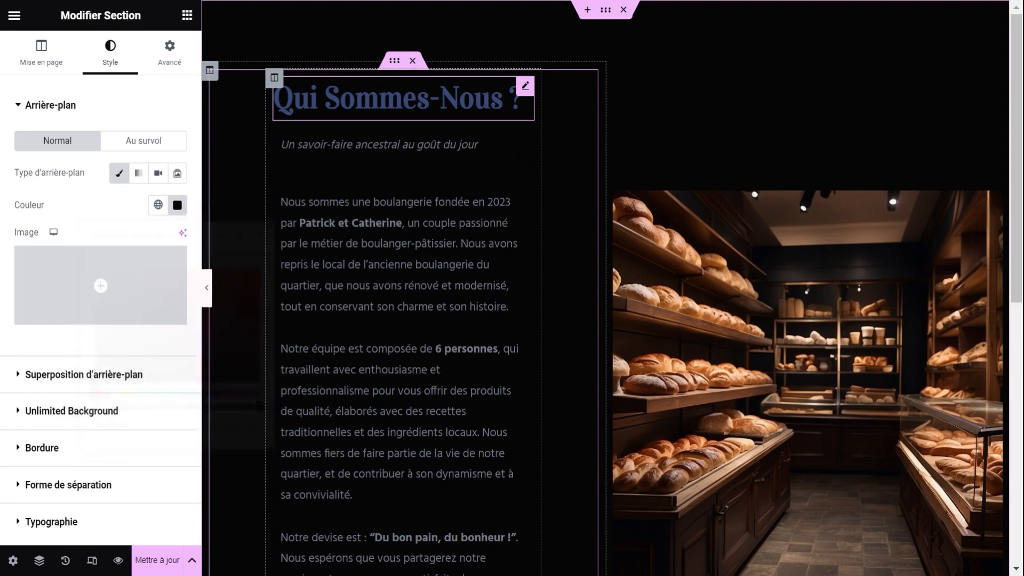
{"action": "left_click", "coordinate": [103, 58]}
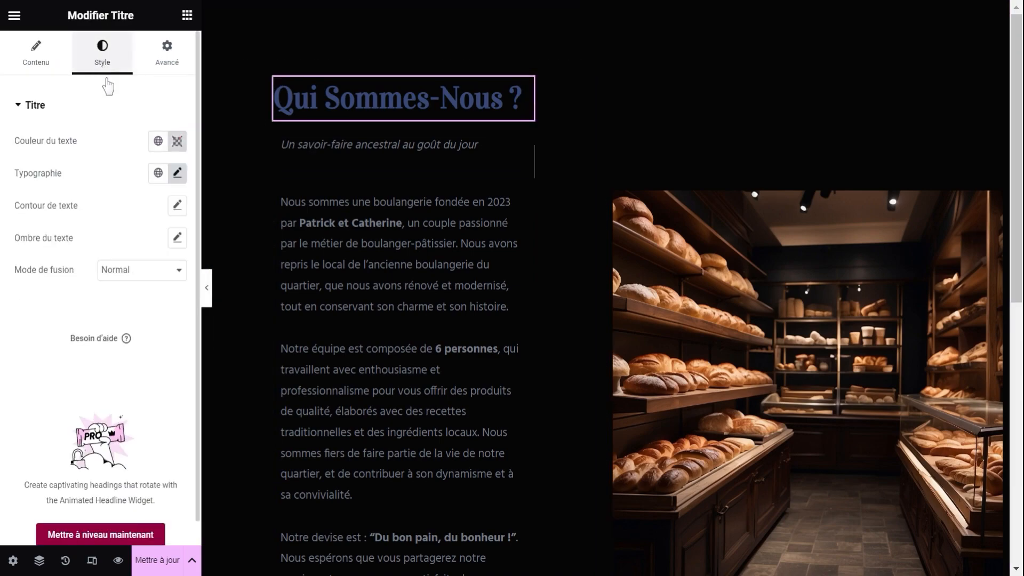
{"action": "left_click", "coordinate": [177, 141]}
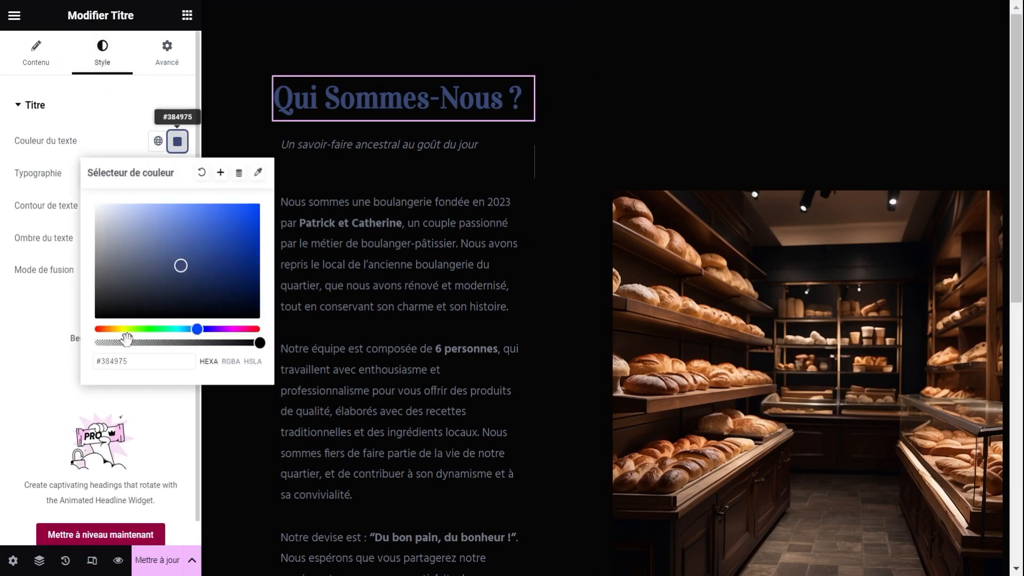
{"action": "left_click", "coordinate": [128, 361]}
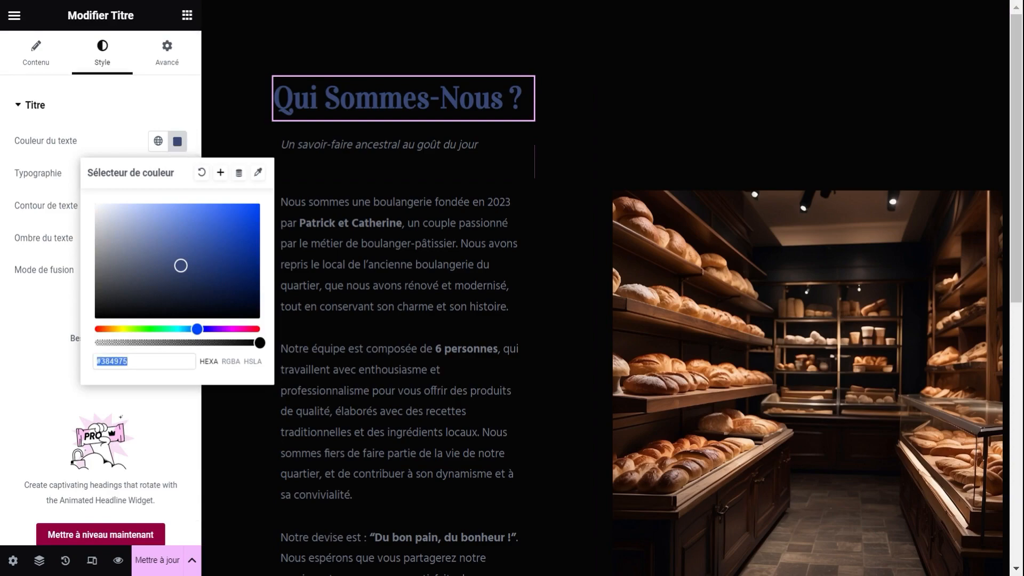
{"action": "key", "text": "ctrl+v"}
{"action": "left_click", "coordinate": [16, 343]}
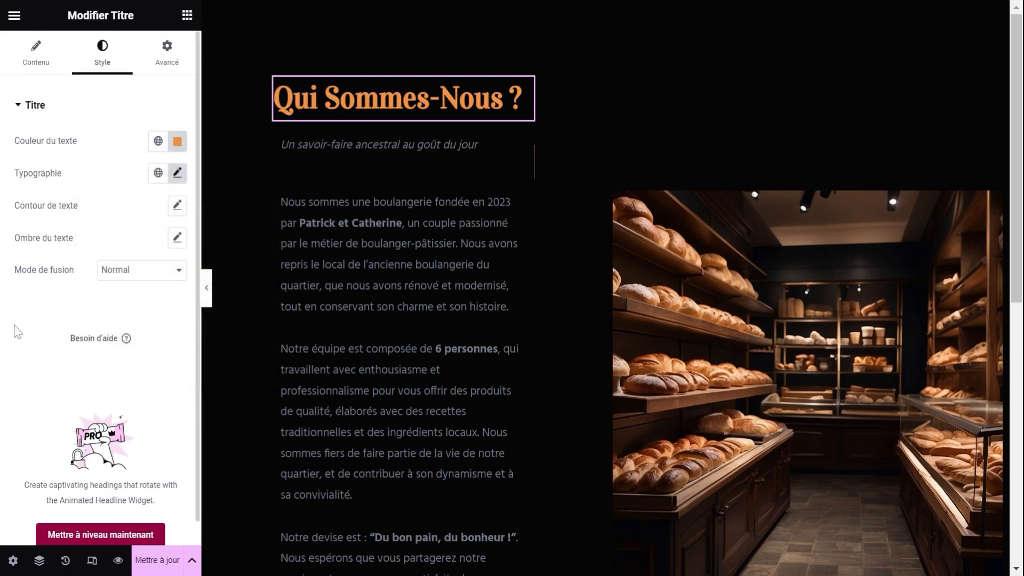
Step: Change the font family of the "Qui Sommes-Nous ?" heading to Lobster
{"action": "left_click", "coordinate": [177, 173]}
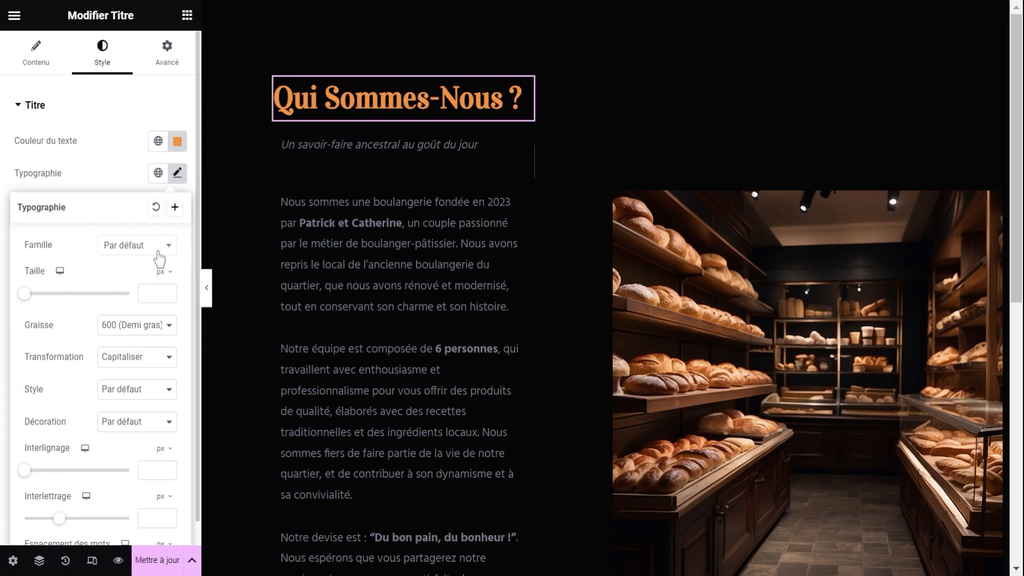
{"action": "left_click", "coordinate": [159, 246]}
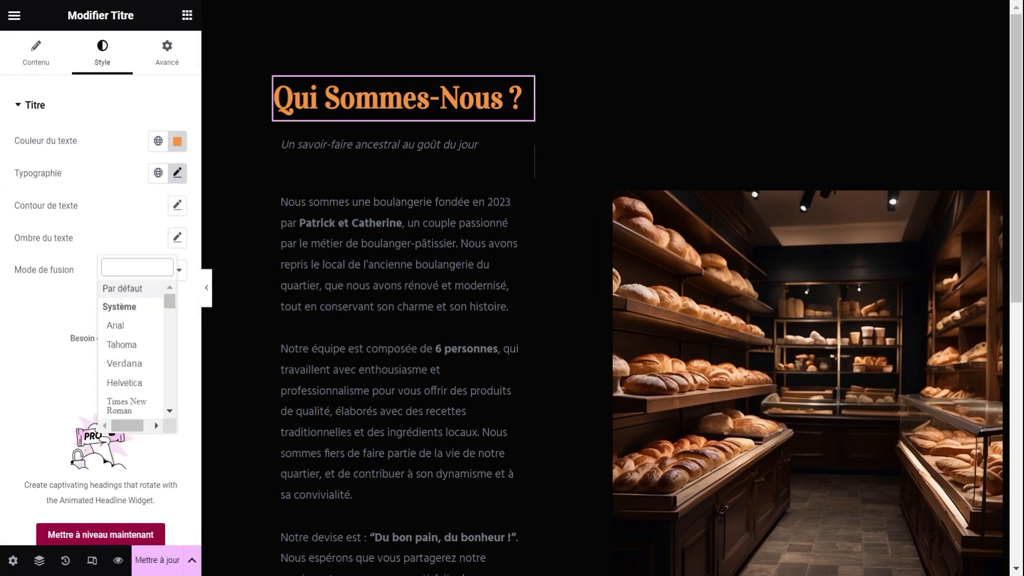
{"action": "key", "text": "Escape"}
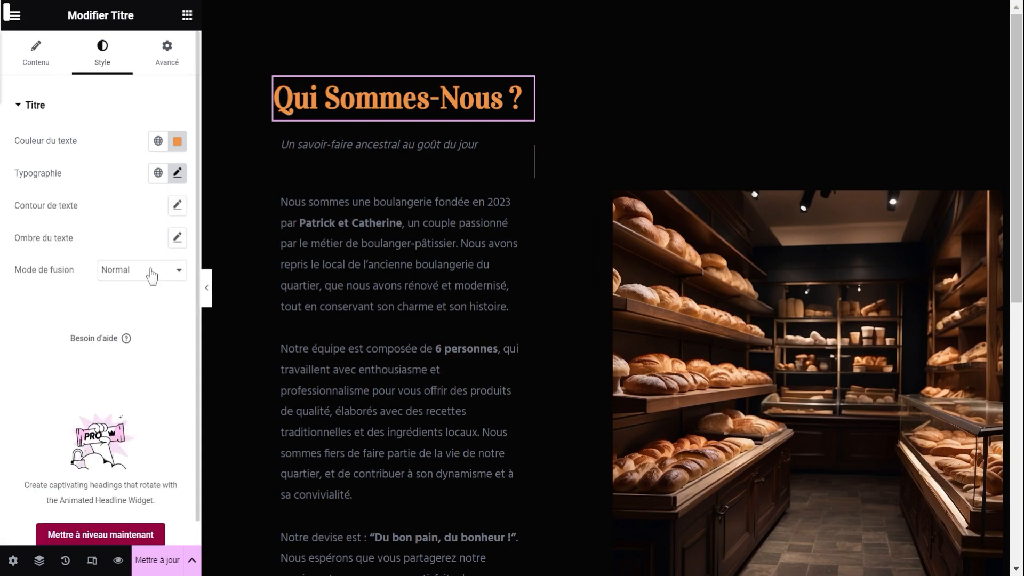
{"action": "left_click", "coordinate": [177, 172]}
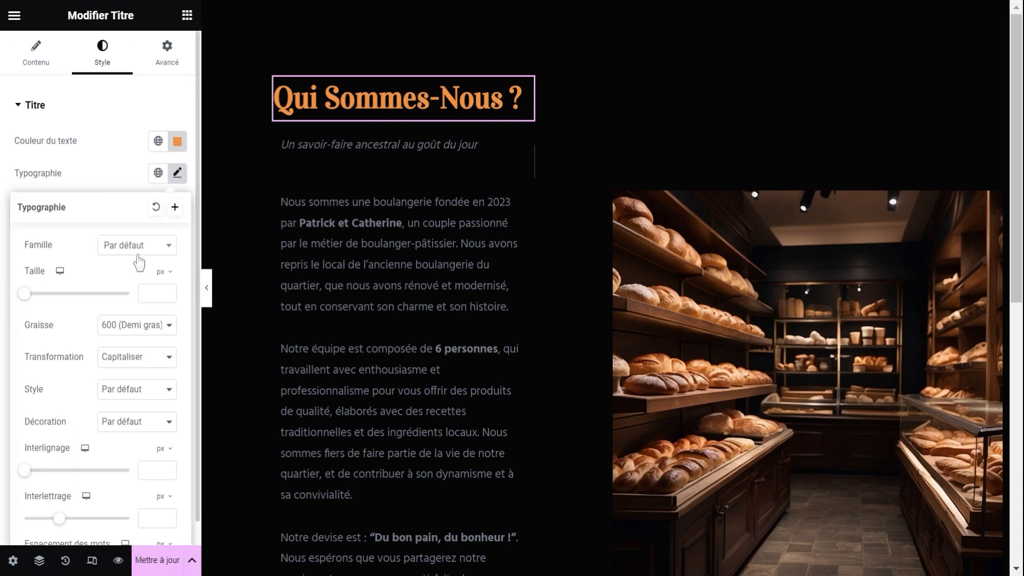
{"action": "left_click", "coordinate": [141, 249]}
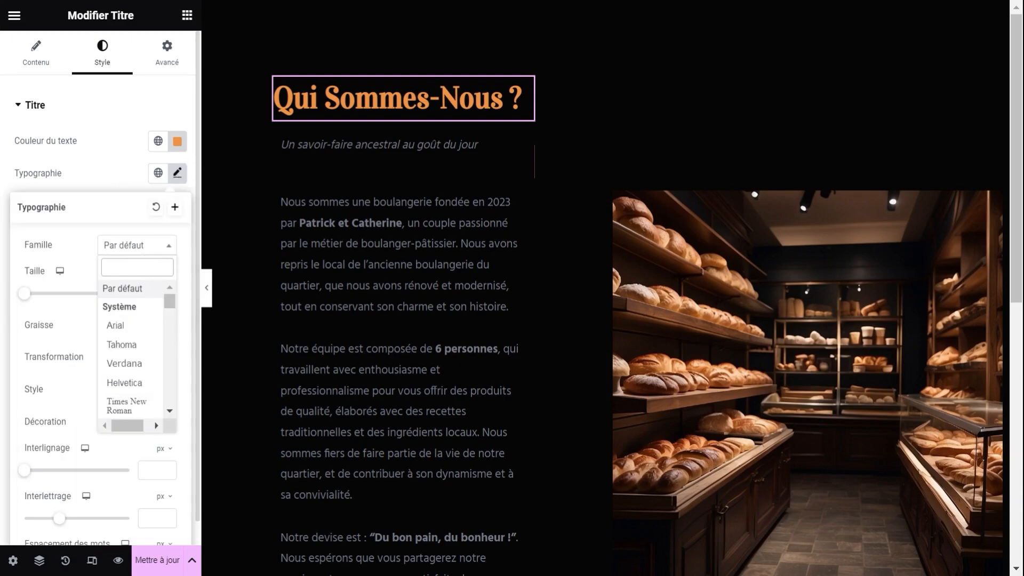
{"action": "type", "text": "lobst"}
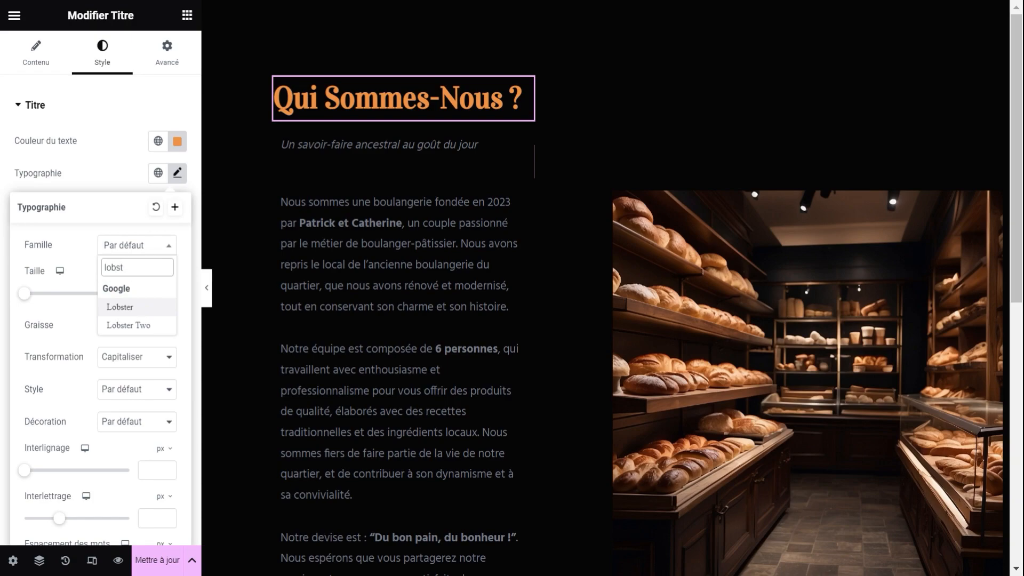
{"action": "left_click", "coordinate": [120, 307]}
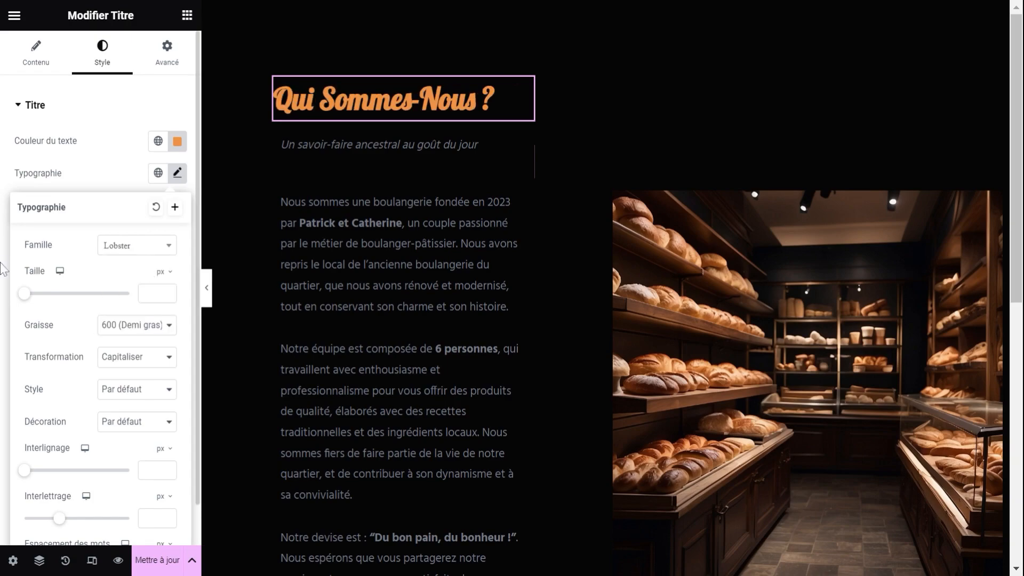
{"action": "left_click", "coordinate": [3, 299]}
Step: Set the text color of the subtitle "Un savoir-faire ancestral au goût du jour" to #D2D2D2
{"action": "left_click", "coordinate": [381, 154]}
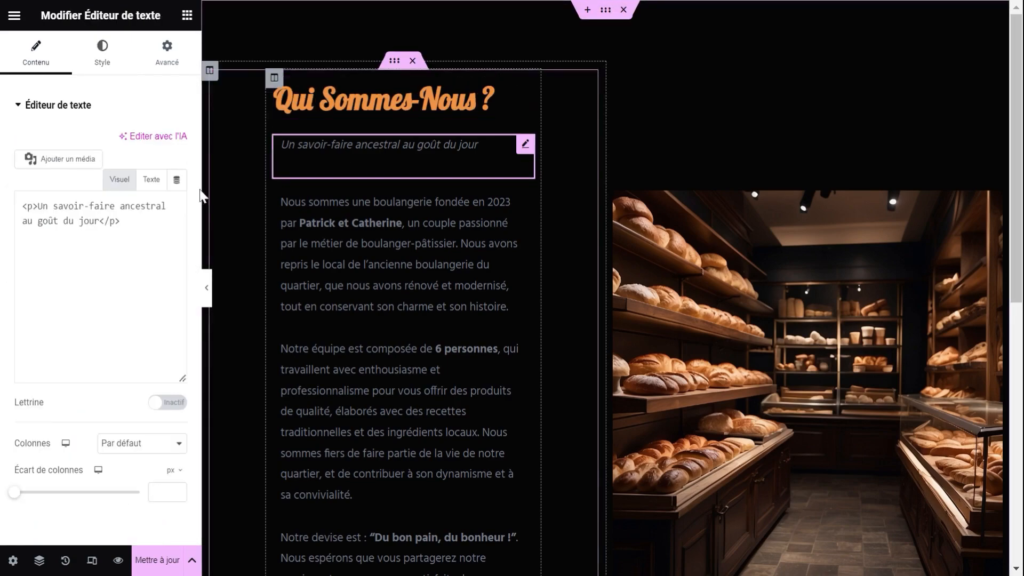
{"action": "left_click", "coordinate": [103, 53]}
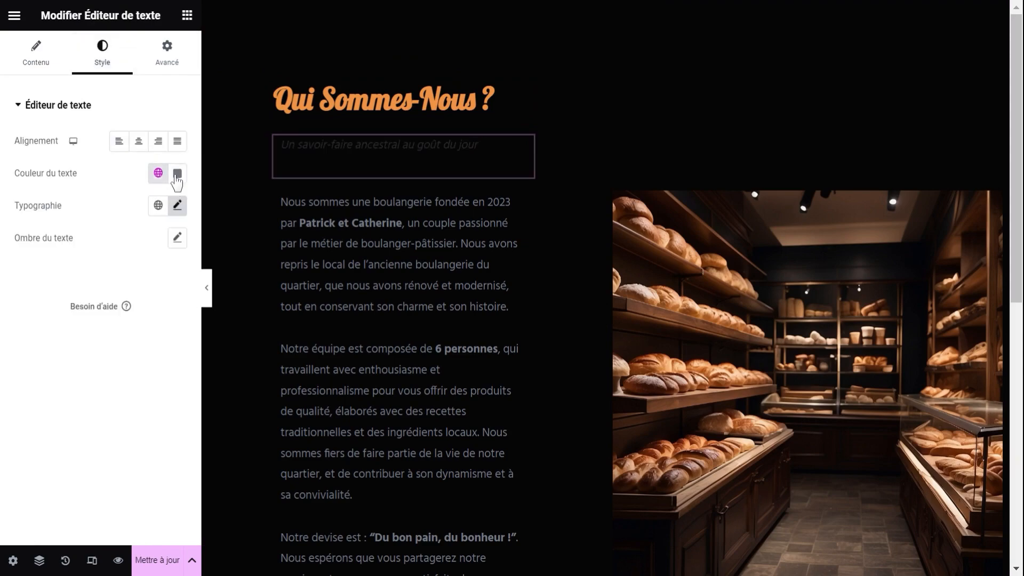
{"action": "left_click", "coordinate": [176, 175]}
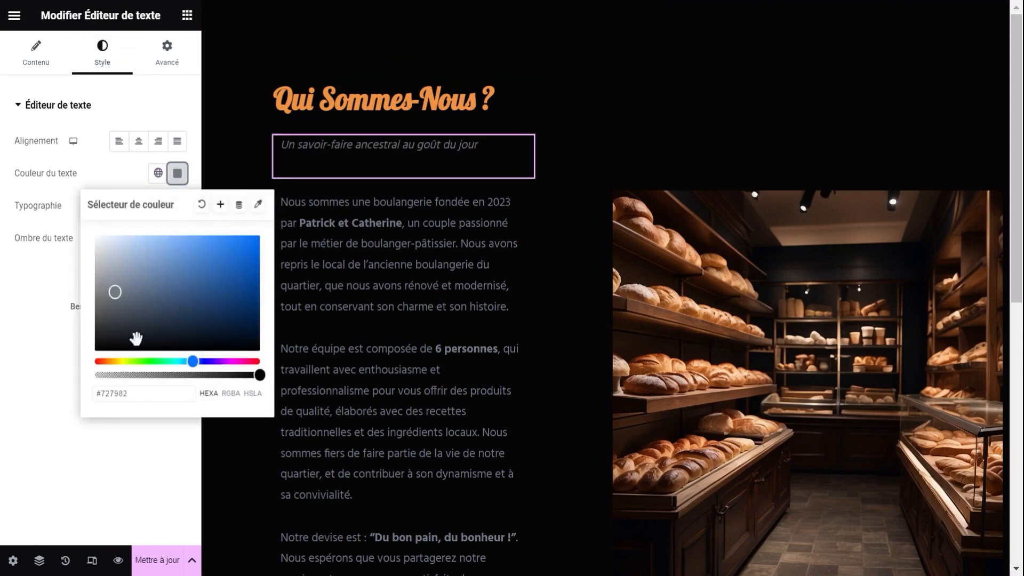
{"action": "left_click_drag", "start_coordinate": [129, 393], "coordinate": [96, 393]}
{"action": "type", "text": "#D2D2D2"}
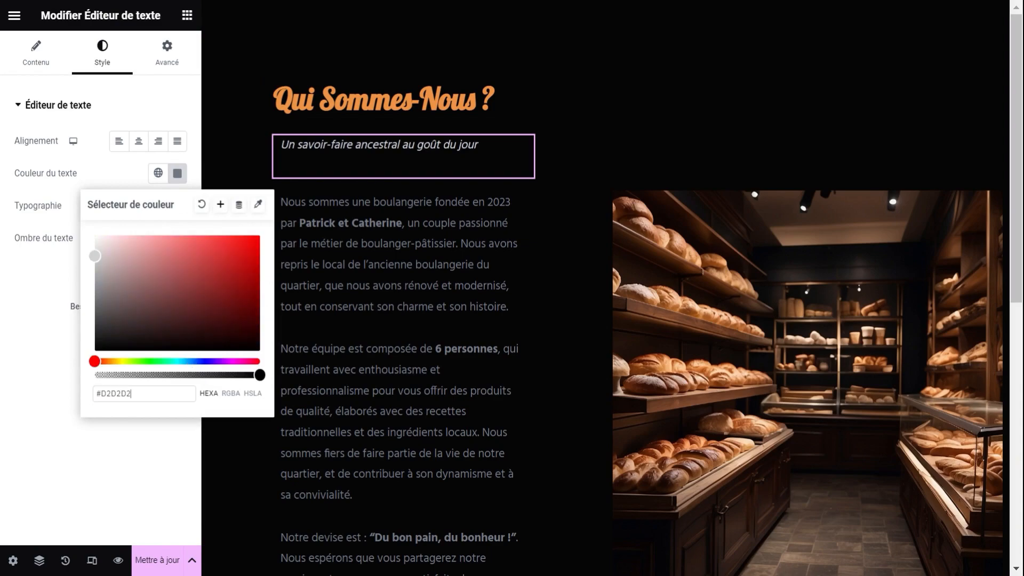
{"action": "left_click", "coordinate": [15, 354]}
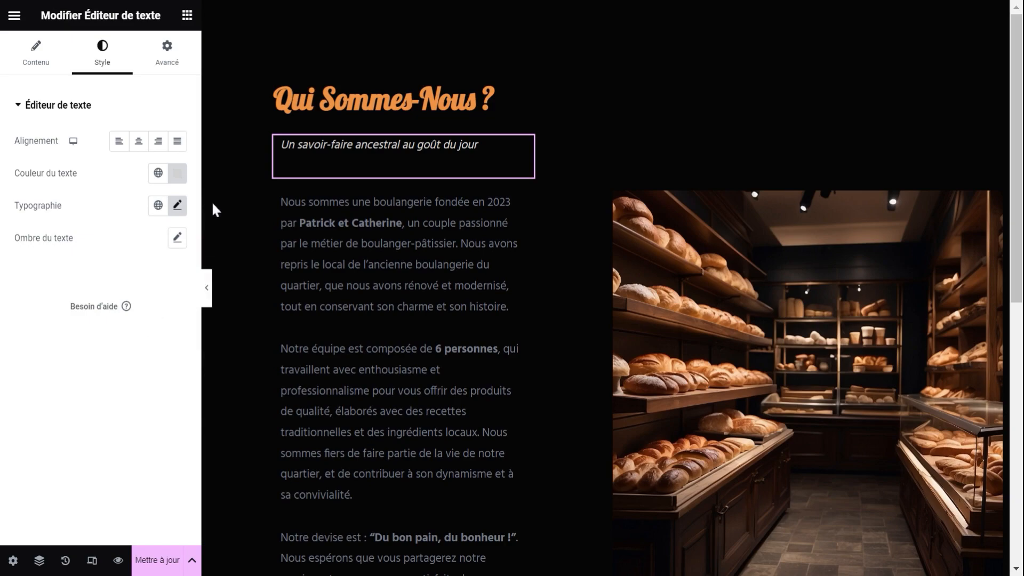
Step: Set the subtitle's typography to the Raleway font at 14 px
{"action": "left_click", "coordinate": [177, 205]}
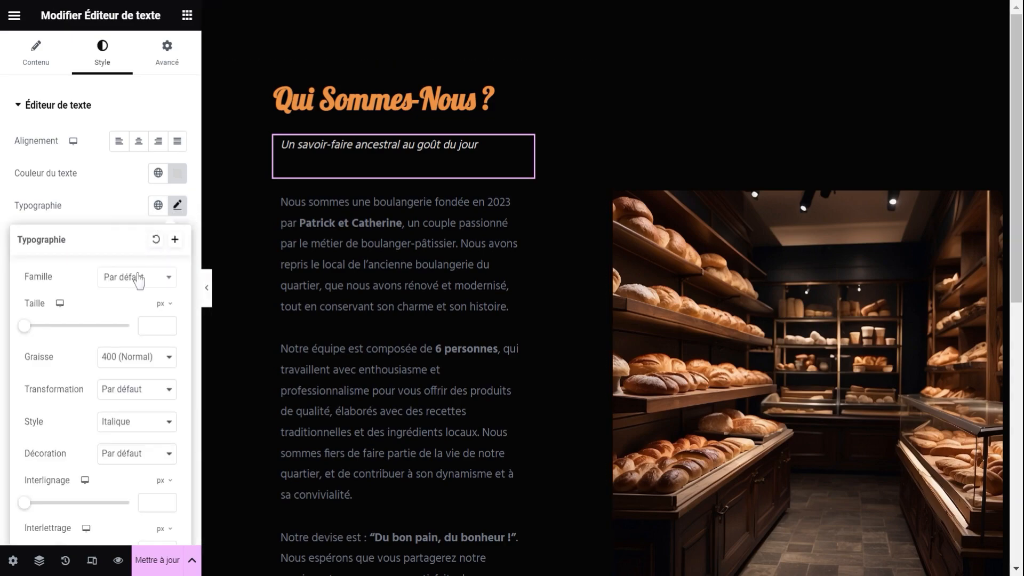
{"action": "left_click", "coordinate": [138, 277]}
{"action": "type", "text": "rale"}
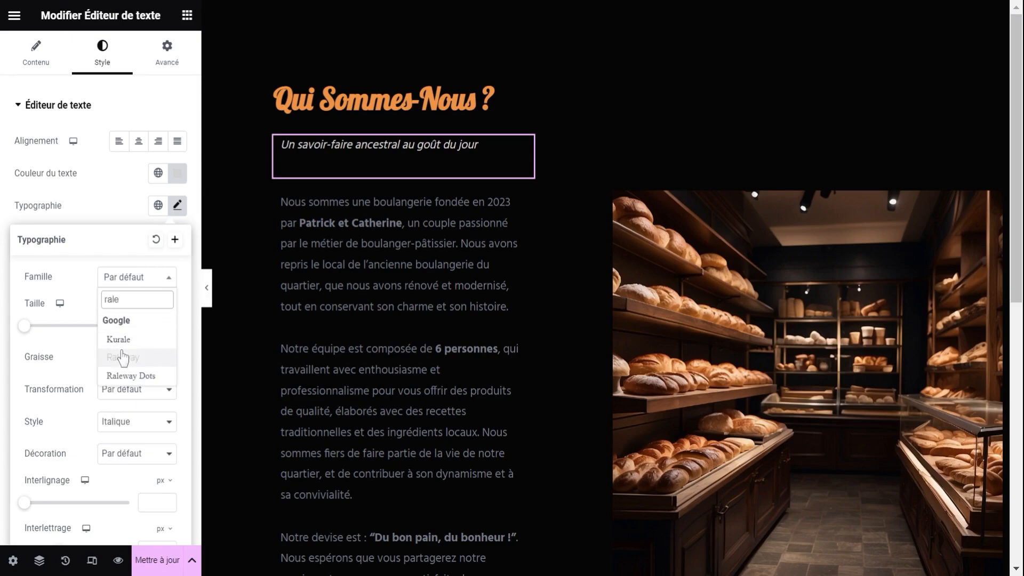
{"action": "left_click", "coordinate": [122, 357]}
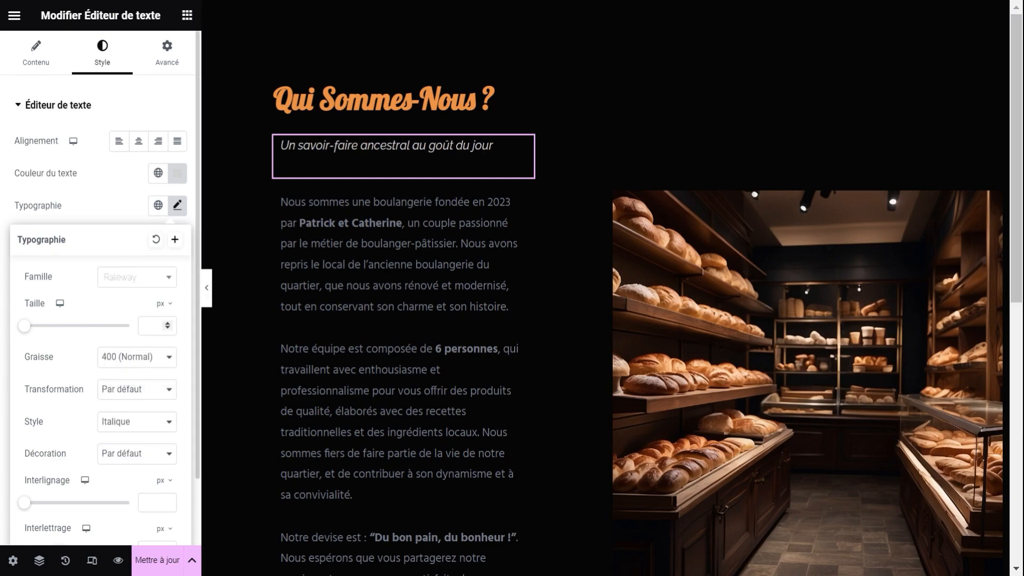
{"action": "type", "text": "14"}
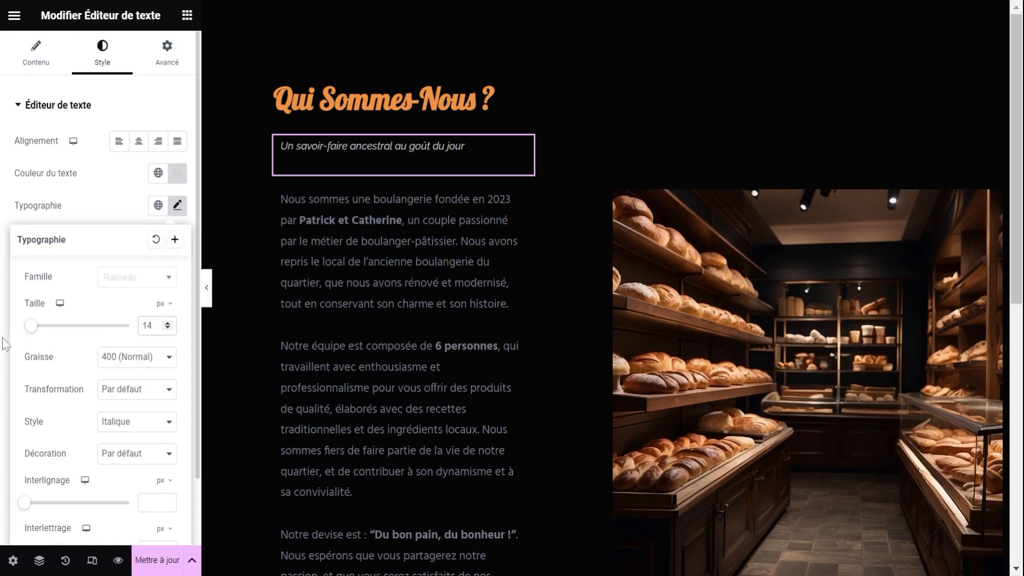
{"action": "left_click", "coordinate": [3, 318]}
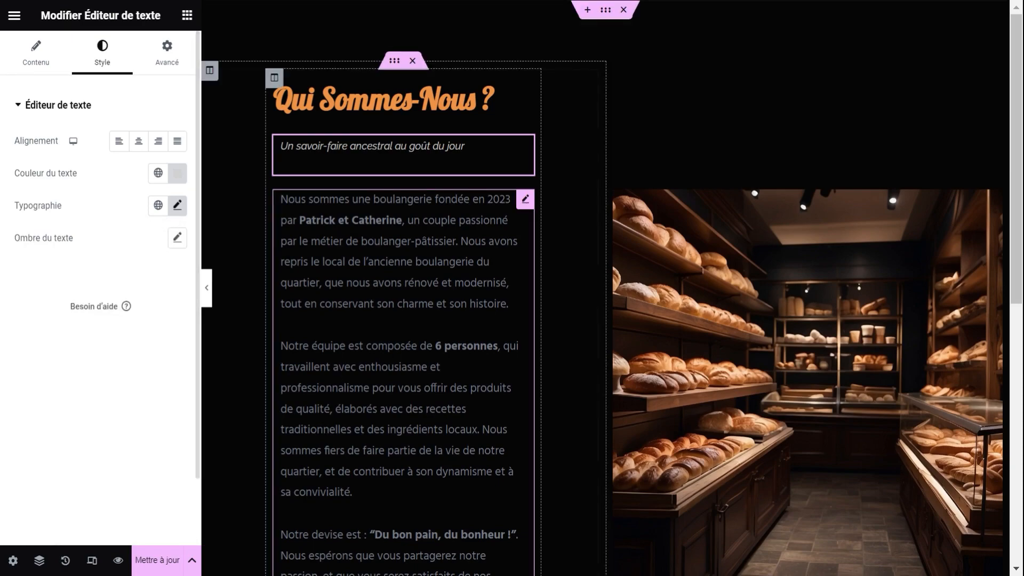
Step: Set the text color of the bakery presentation paragraphs below the subtitle to #D2D2D2
{"action": "left_click", "coordinate": [336, 366]}
{"action": "left_click", "coordinate": [108, 63]}
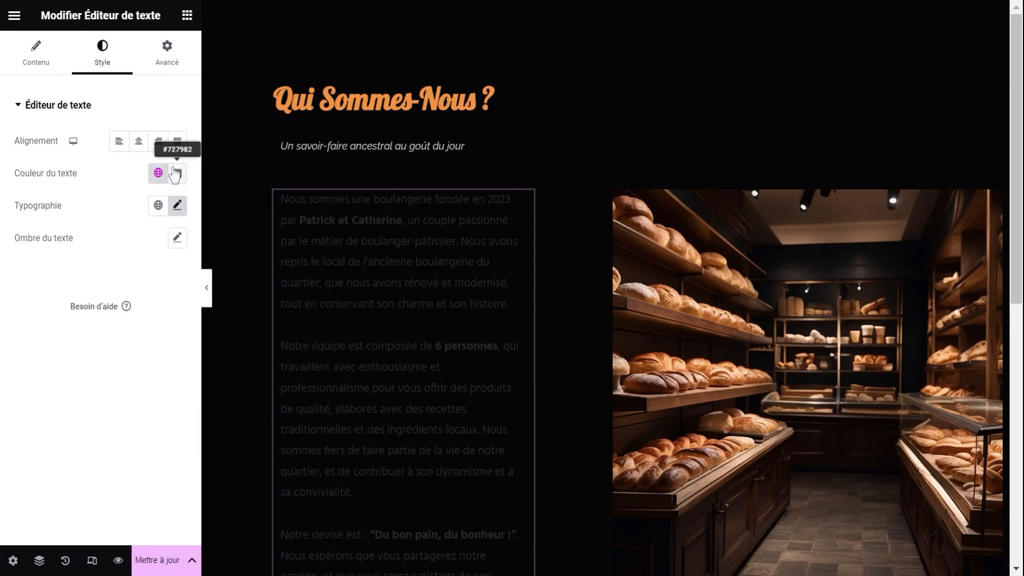
{"action": "left_click", "coordinate": [176, 175]}
{"action": "left_click_drag", "start_coordinate": [140, 393], "coordinate": [18, 380]}
{"action": "type", "text": "#D2D2D2"}
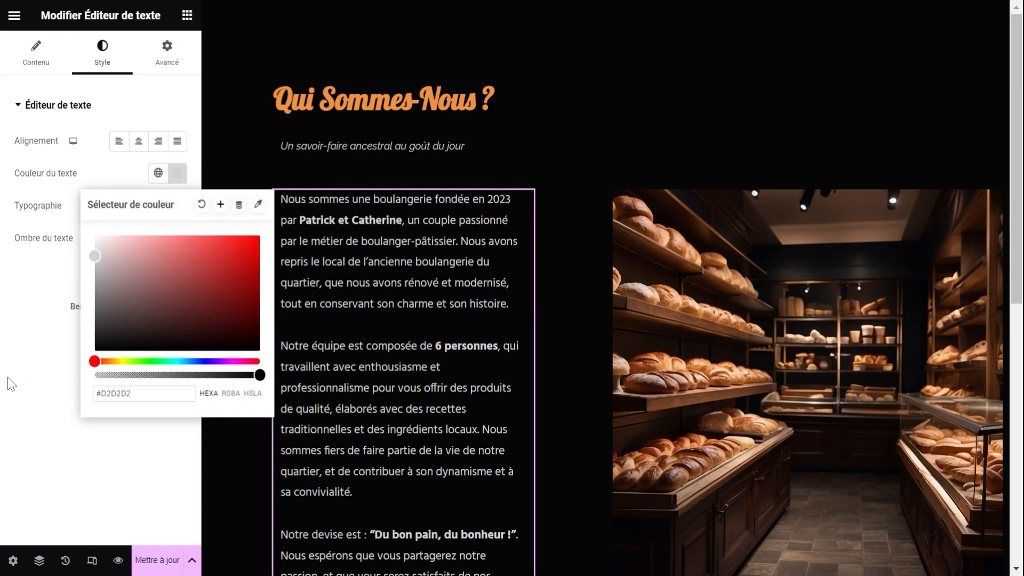
{"action": "left_click", "coordinate": [10, 384]}
Step: Set the typography of the bakery presentation paragraphs to the Raleway font at 15 px
{"action": "left_click", "coordinate": [177, 207]}
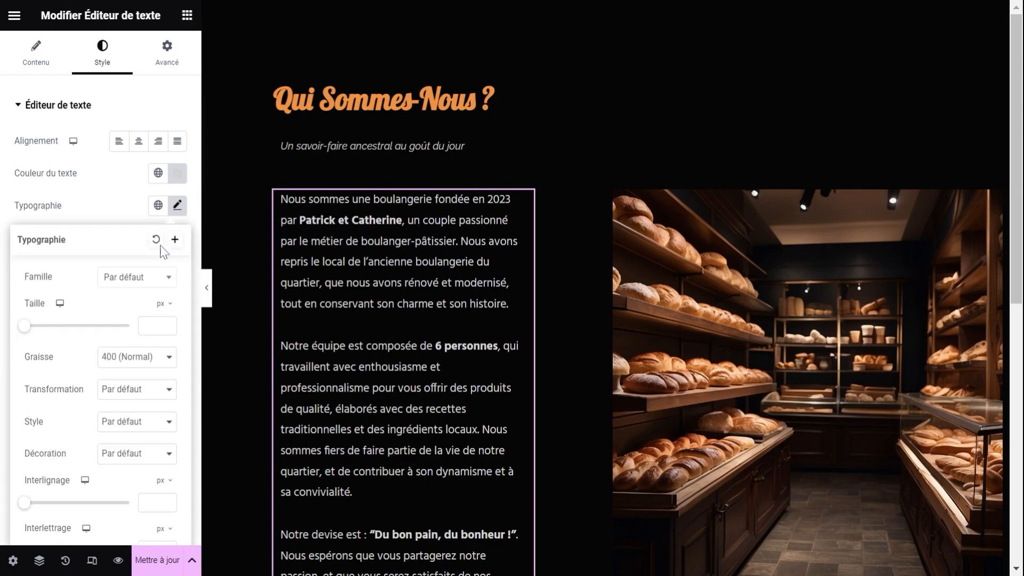
{"action": "left_click", "coordinate": [154, 276]}
{"action": "type", "text": "rale"}
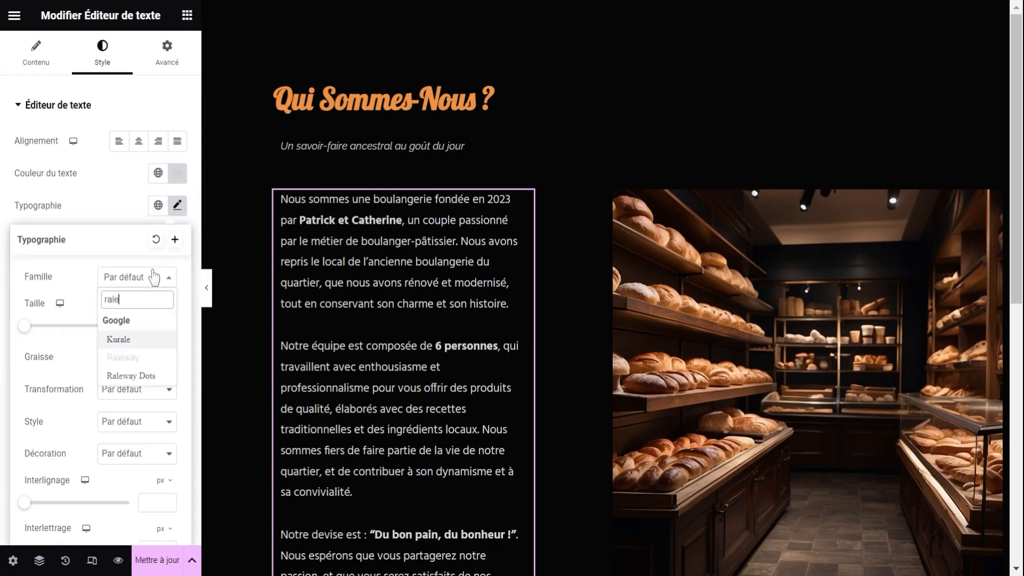
{"action": "left_click", "coordinate": [136, 345]}
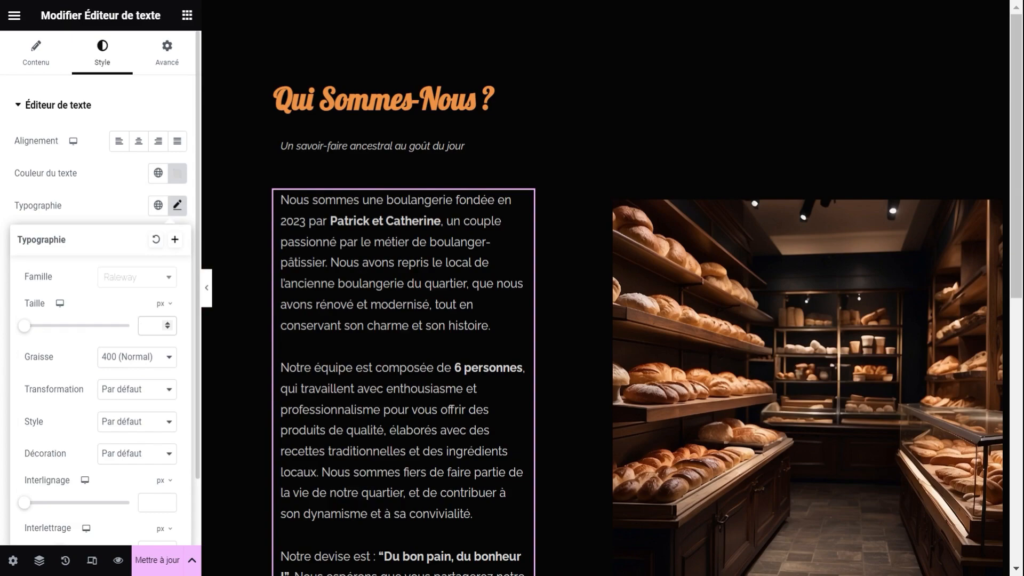
{"action": "type", "text": "15"}
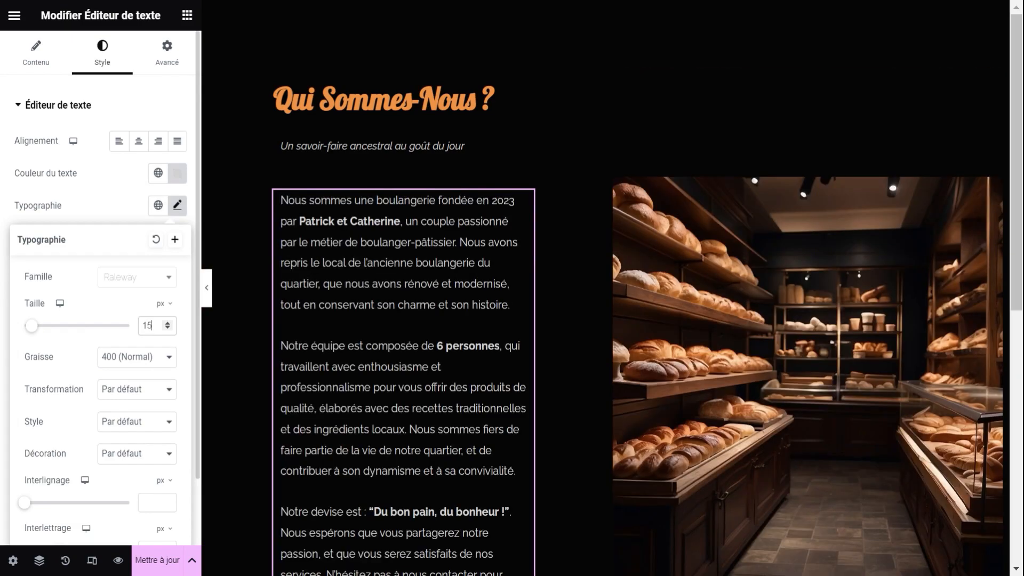
{"action": "left_click", "coordinate": [3, 349]}
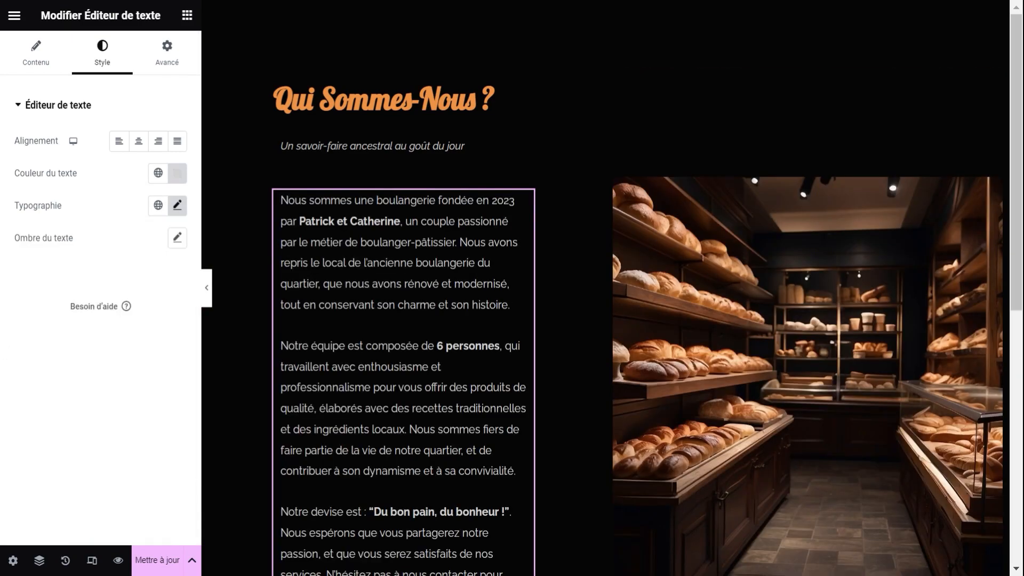
Step: Set the text color of the caption "Découvrez notre large gamme de produits" below the image to #D2D2D2
{"action": "scroll", "coordinate": [736, 362], "scroll_direction": "down", "scroll_amount": 4}
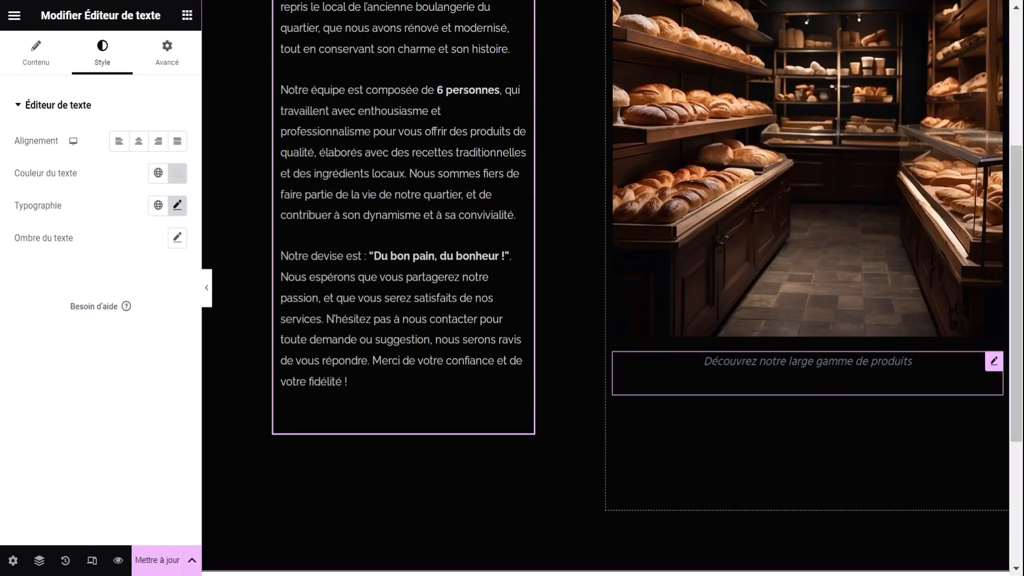
{"action": "left_click", "coordinate": [736, 364]}
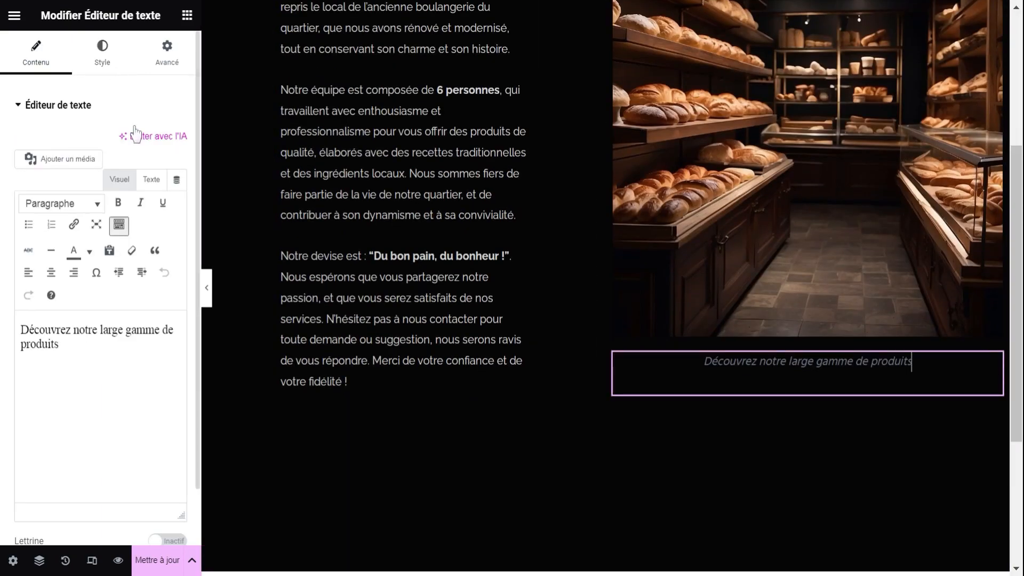
{"action": "left_click", "coordinate": [102, 53]}
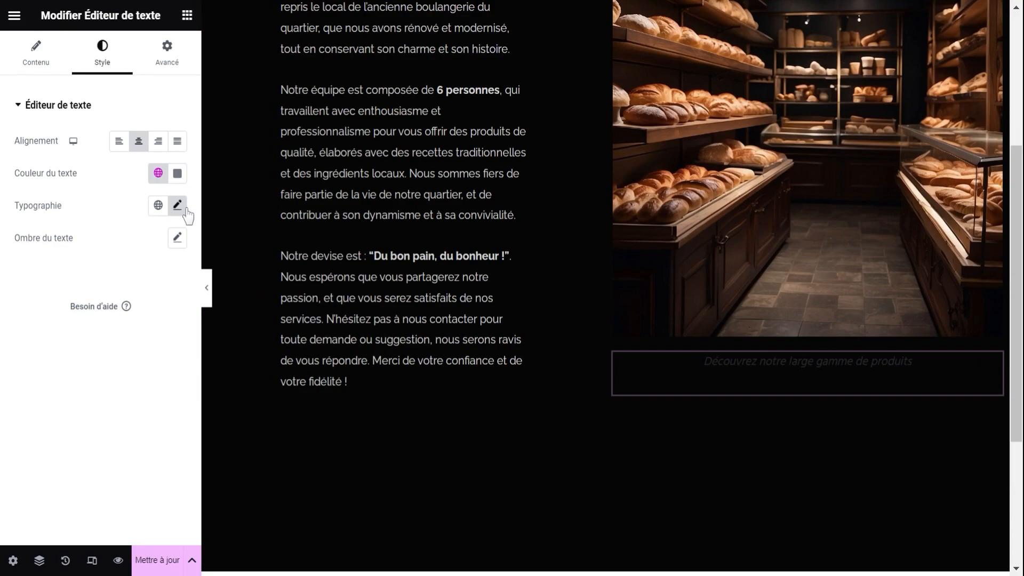
{"action": "left_click", "coordinate": [178, 174]}
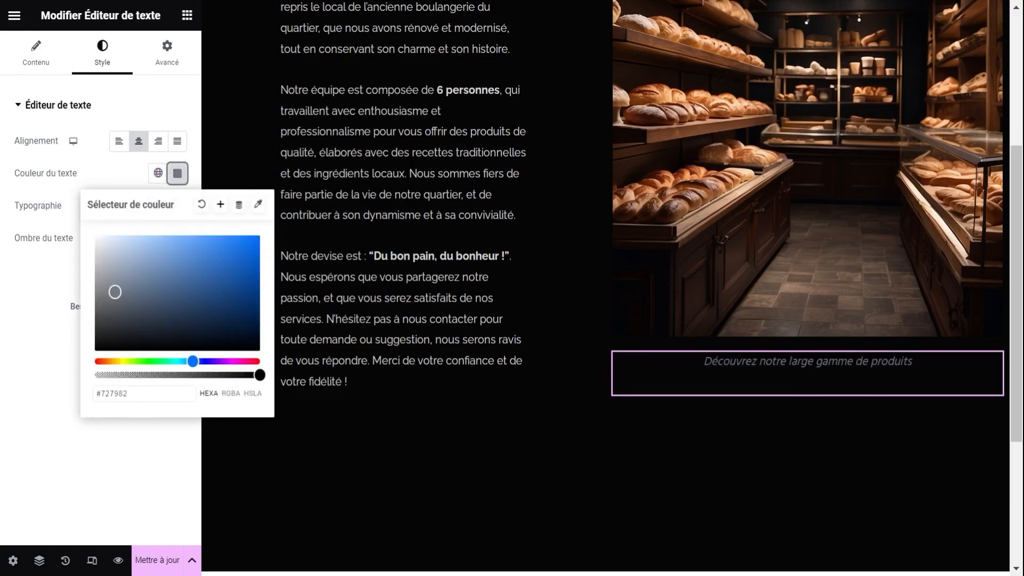
{"action": "type", "text": "#E0E0E0"}
{"action": "left_click", "coordinate": [39, 351]}
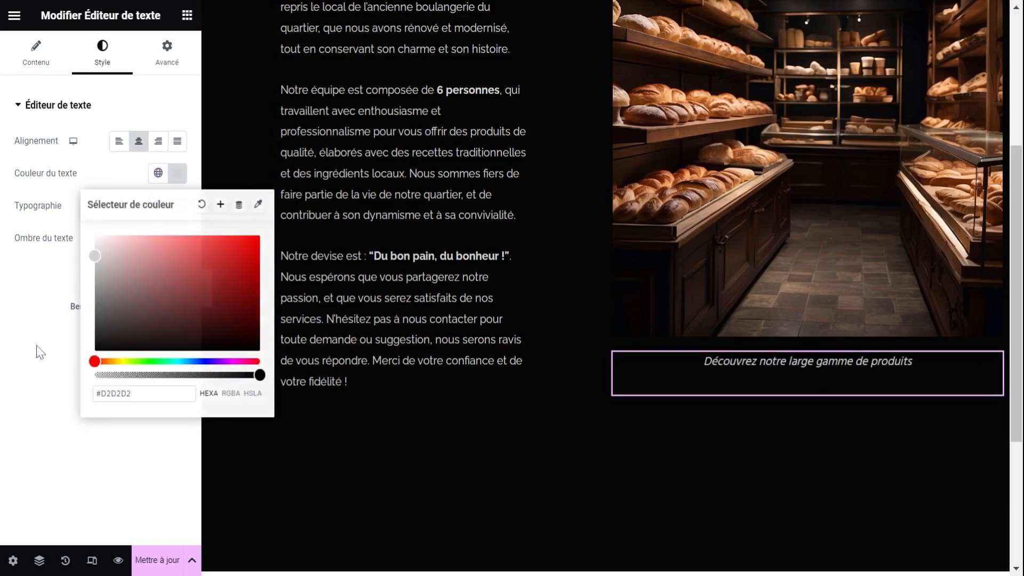
Step: Set the image caption's typography to the Raleway font at 14 px
{"action": "left_click", "coordinate": [178, 205]}
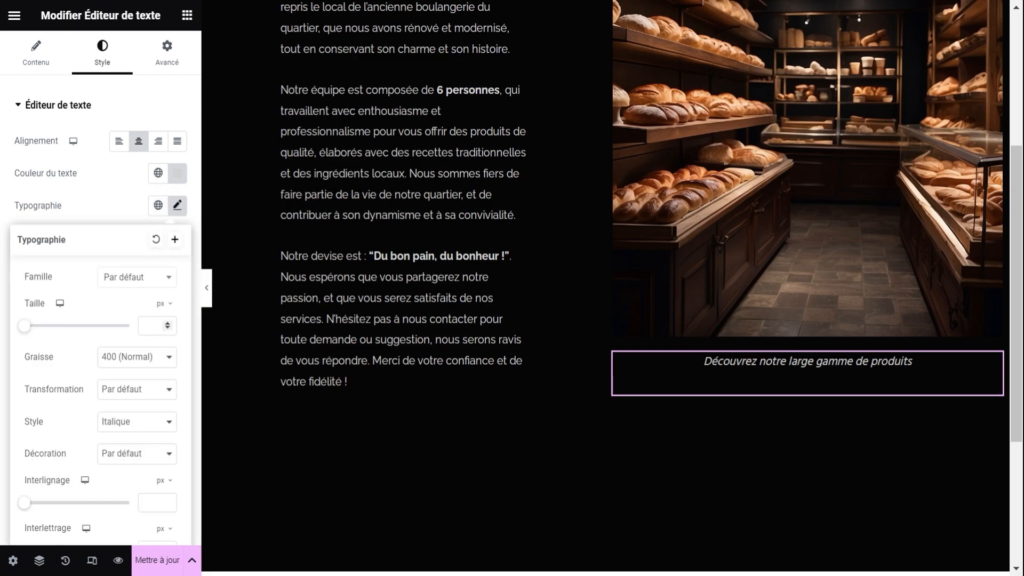
{"action": "left_click", "coordinate": [142, 278]}
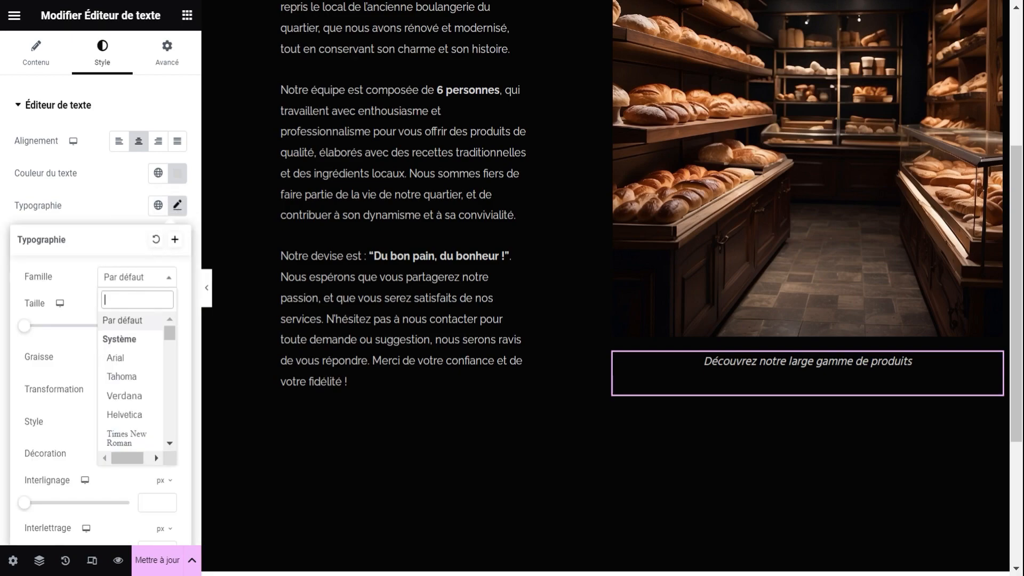
{"action": "type", "text": "rale"}
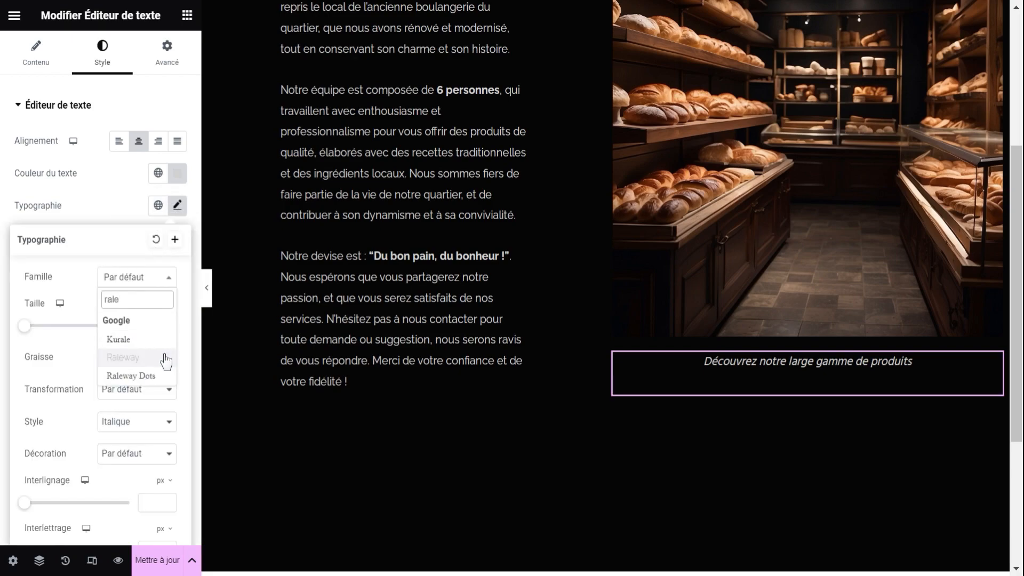
{"action": "left_click", "coordinate": [123, 357]}
{"action": "left_click", "coordinate": [151, 325]}
{"action": "type", "text": "14"}
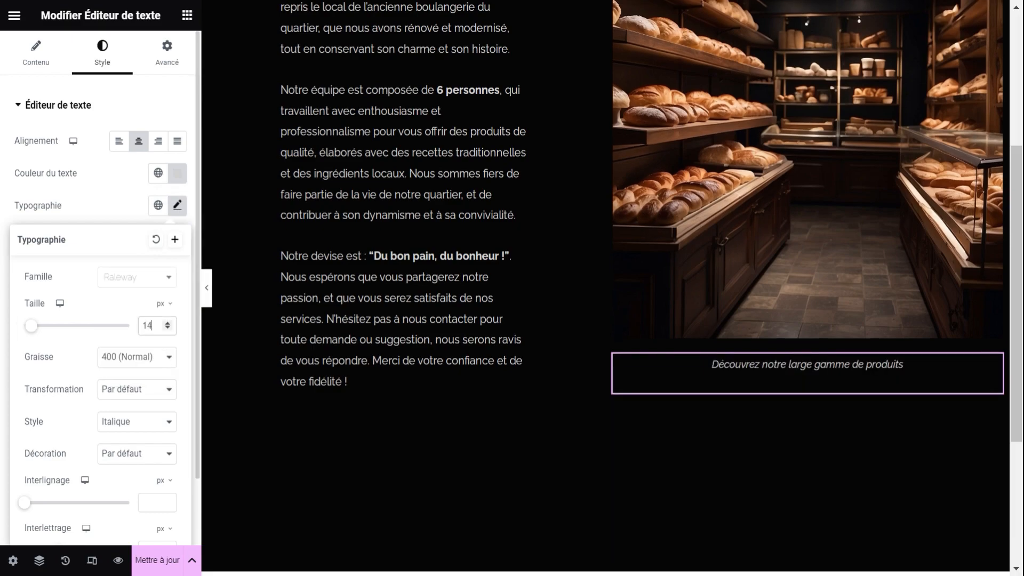
{"action": "left_click", "coordinate": [4, 329]}
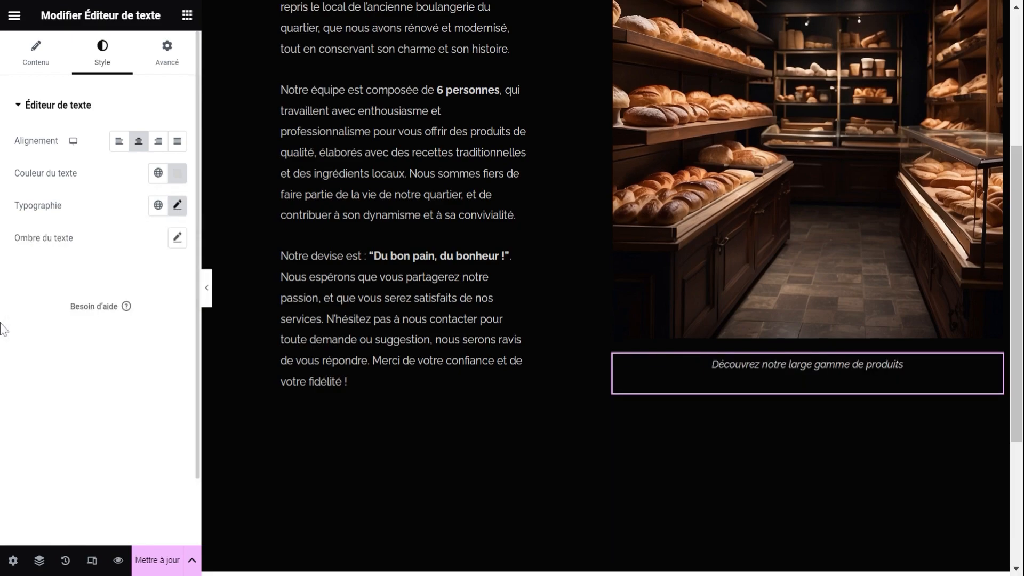